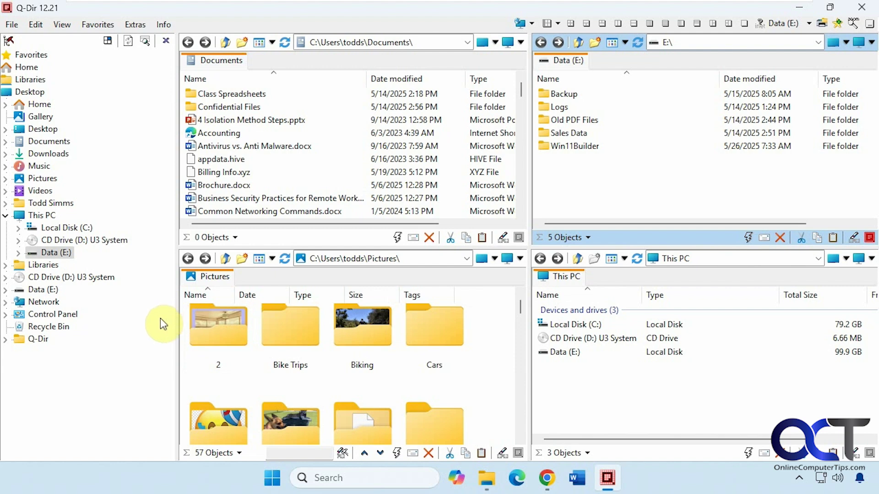
View the Q-Dir folder in File Explorer, then open and close a This PC tab beside Documents
left_click(488, 479)
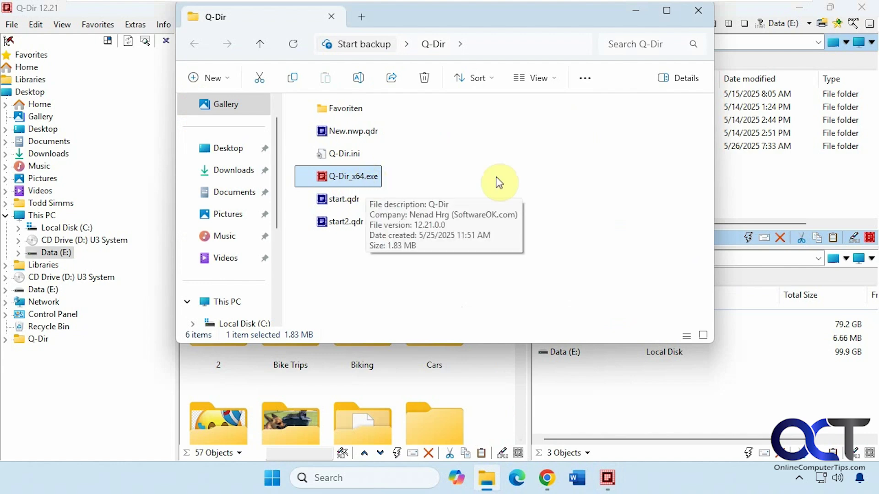
left_click(635, 18)
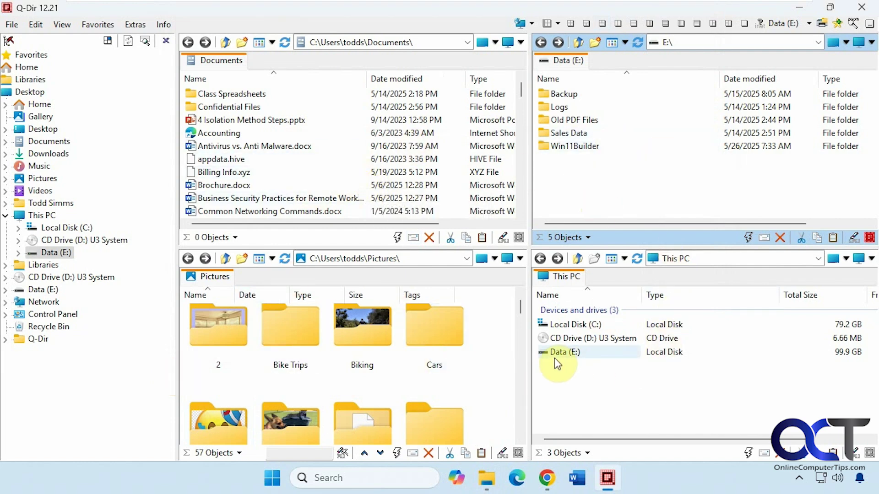
double_click(271, 65)
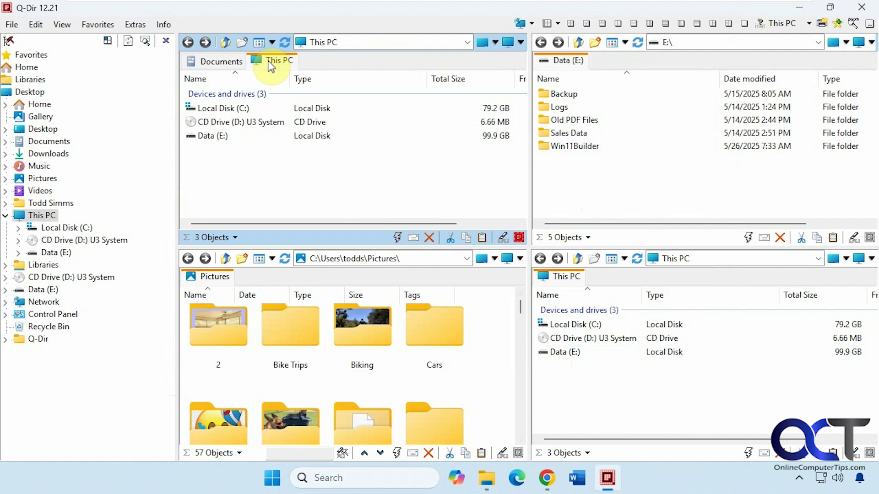
left_click(224, 64)
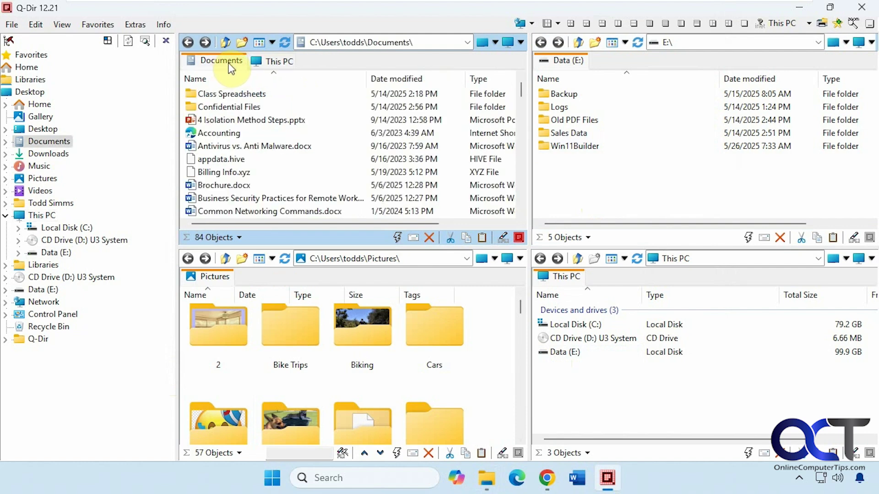
left_click(274, 62)
right_click(274, 61)
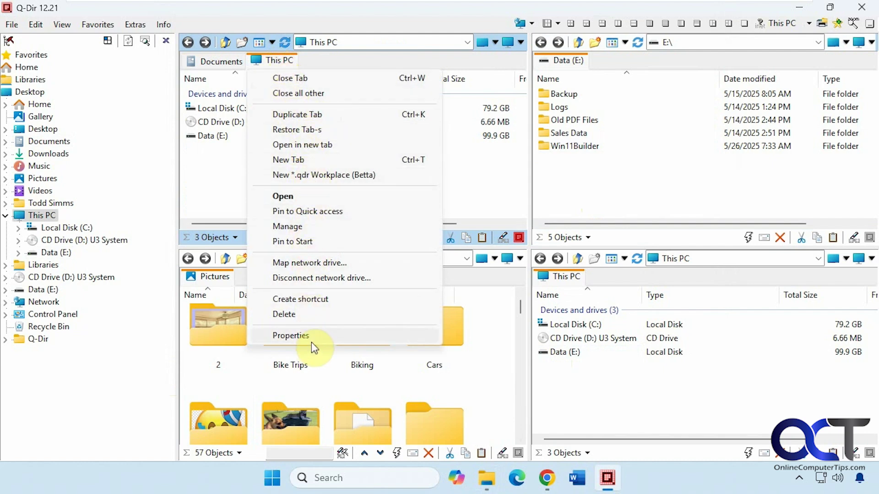
left_click(304, 76)
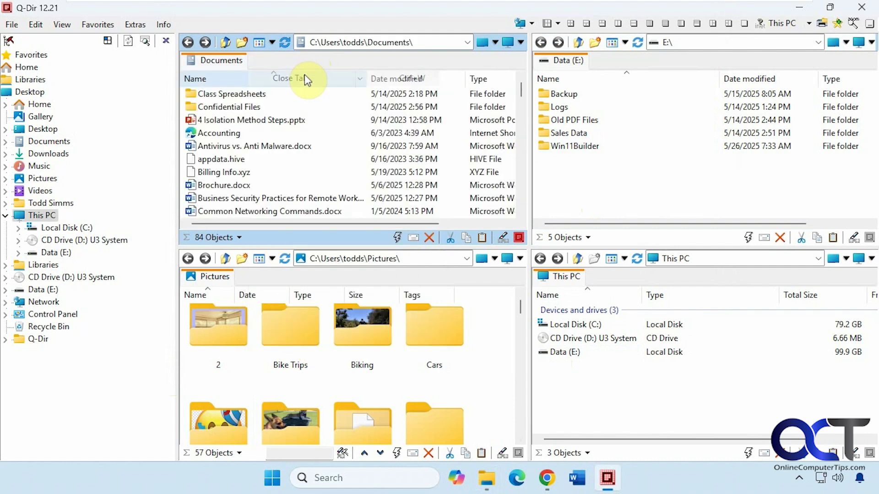
right_click(304, 64)
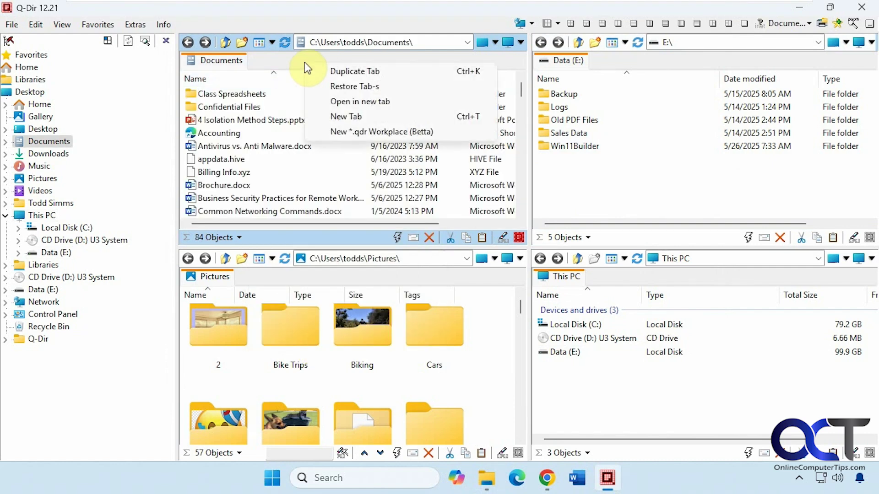
left_click(314, 15)
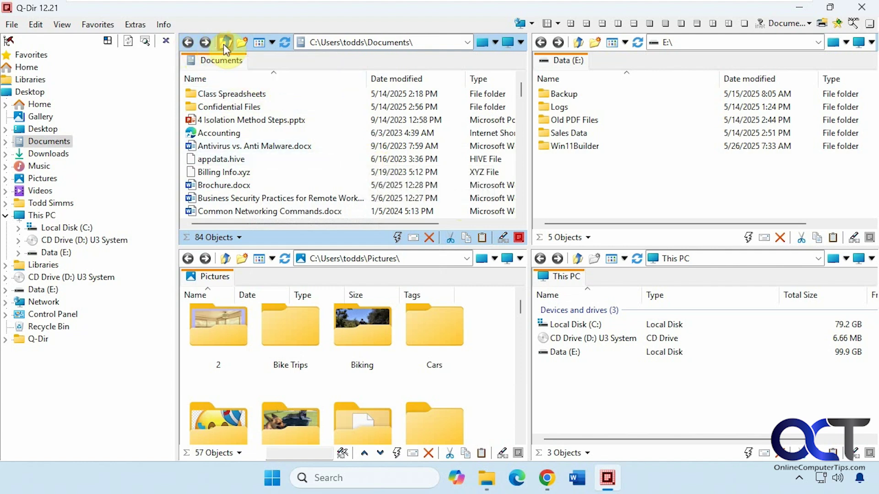
Open and close the Documents pane's view and sort options
left_click(273, 44)
left_click(274, 44)
left_click(279, 44)
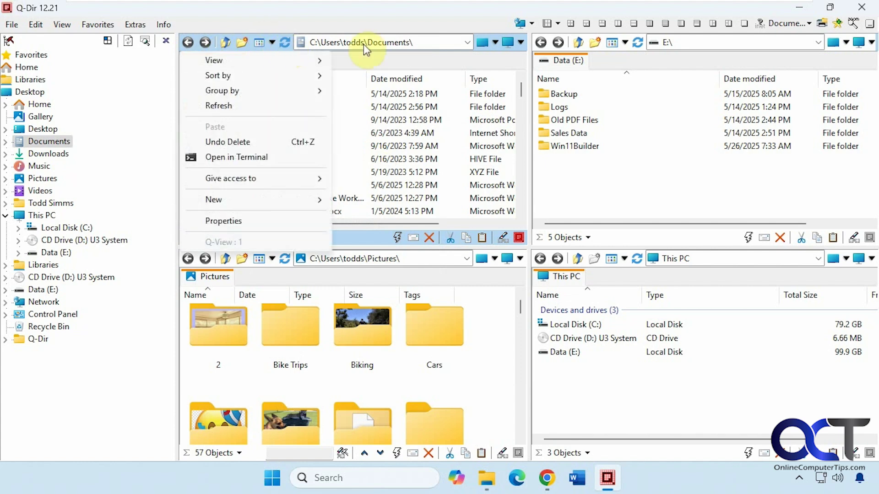
left_click(427, 22)
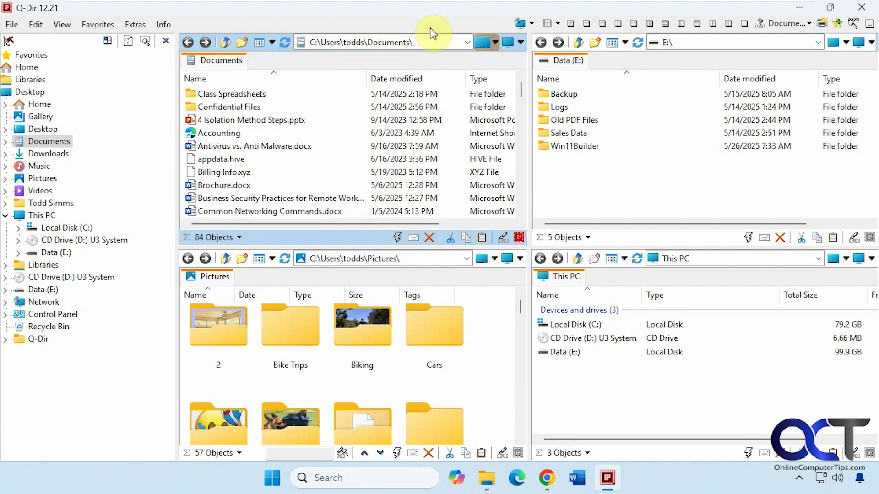
Open and close the address folder-tree dropdown and the drive list
left_click(494, 42)
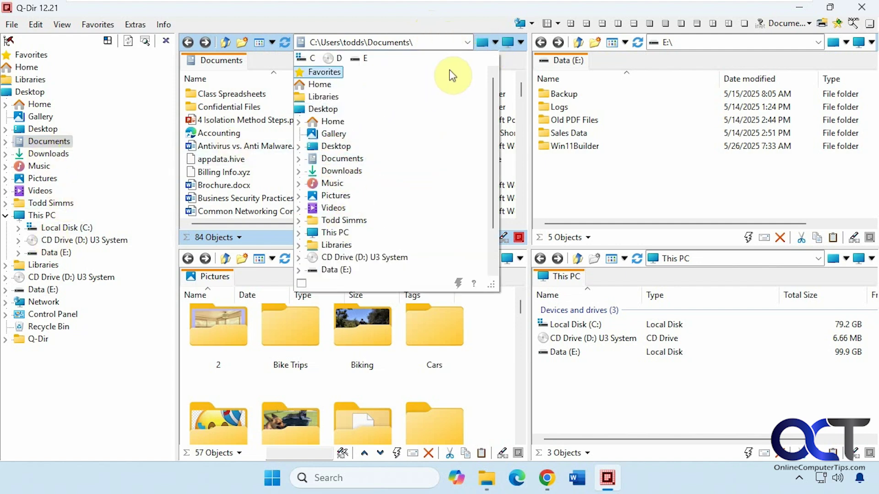
left_click(482, 36)
left_click(520, 42)
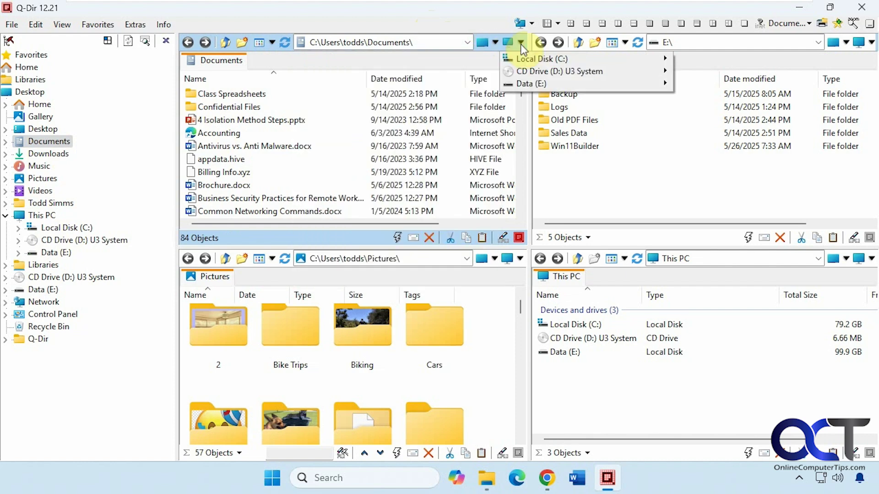
left_click(480, 24)
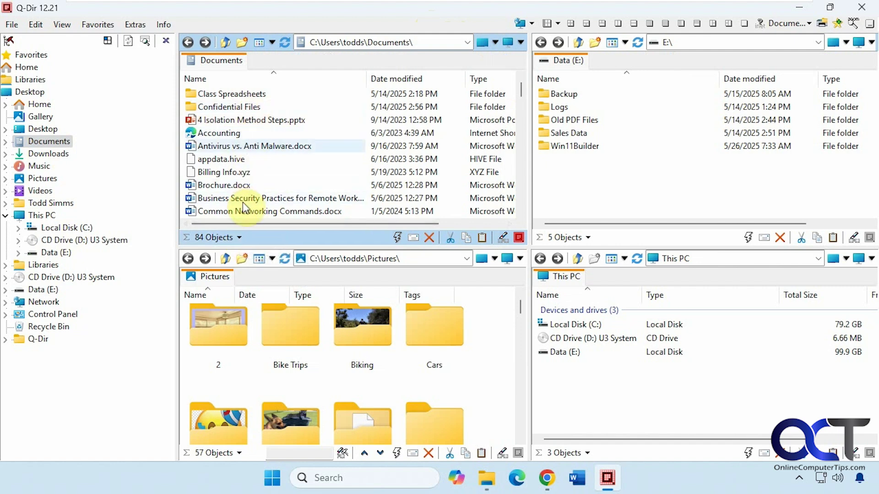
Open and close the status bar's quick-launch list of system tools
mouse_move(252, 173)
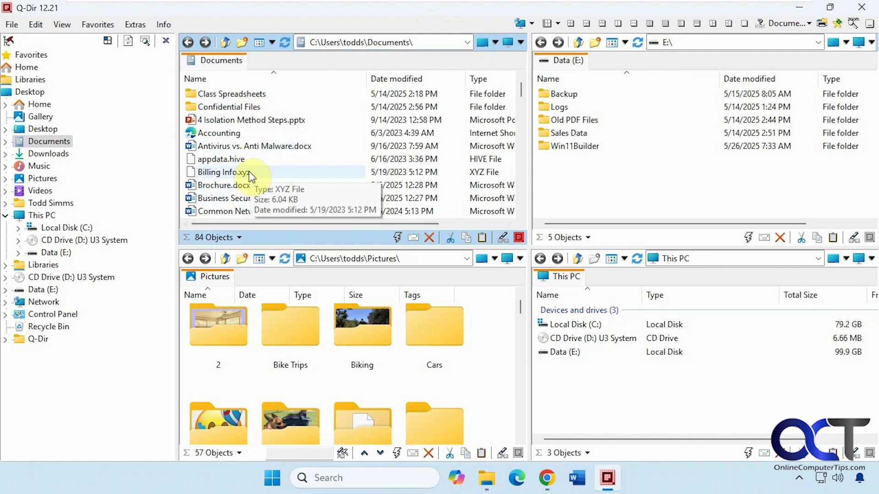
left_click(397, 237)
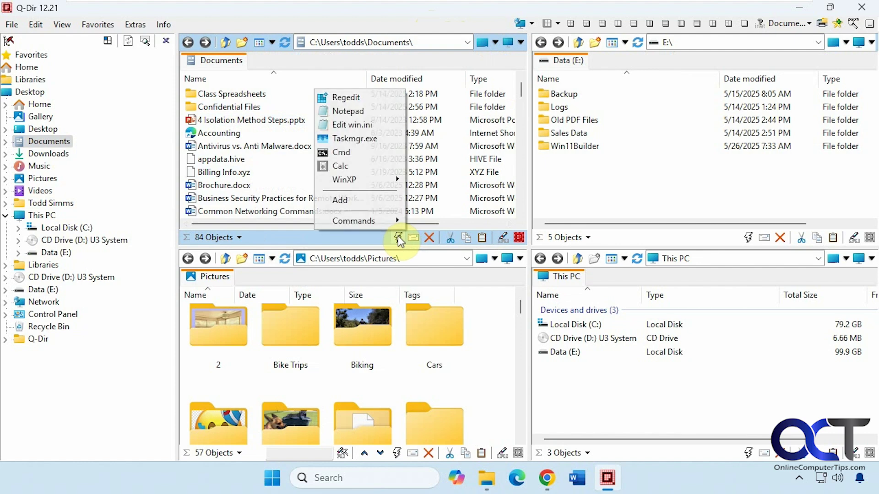
left_click(380, 238)
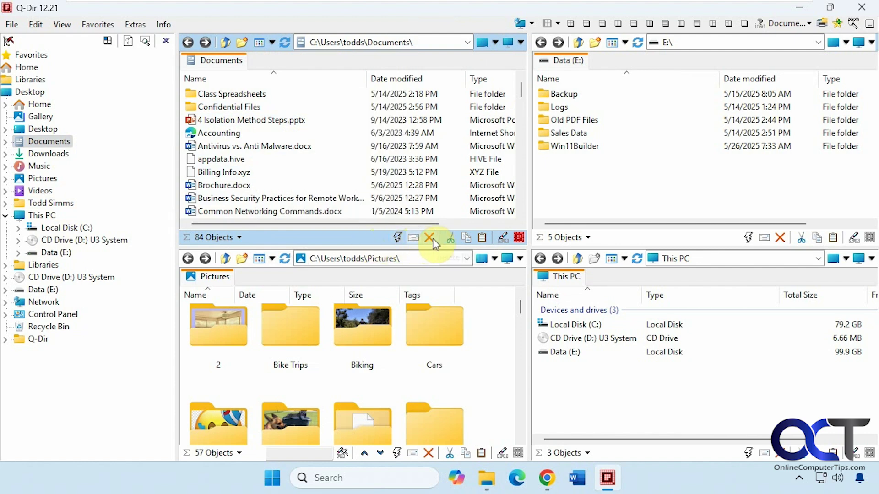
Highlight files matching *.pdf in Documents, then hide the filter box again
left_click(500, 241)
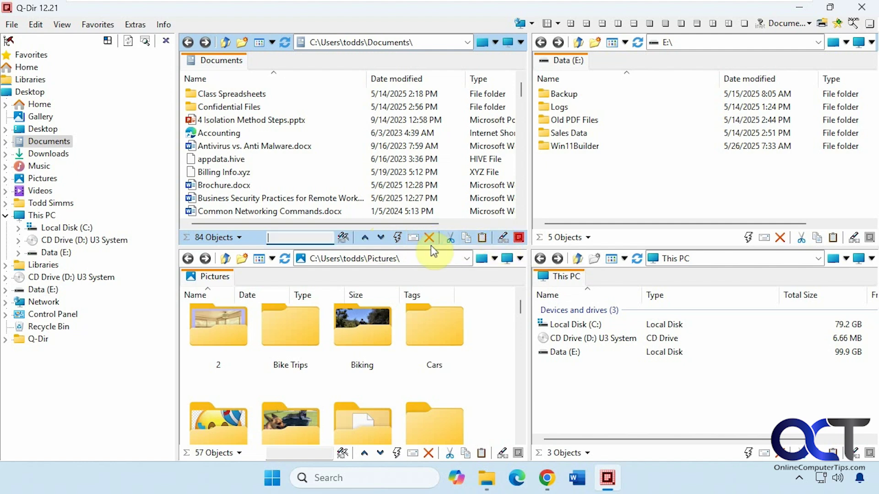
type("*")
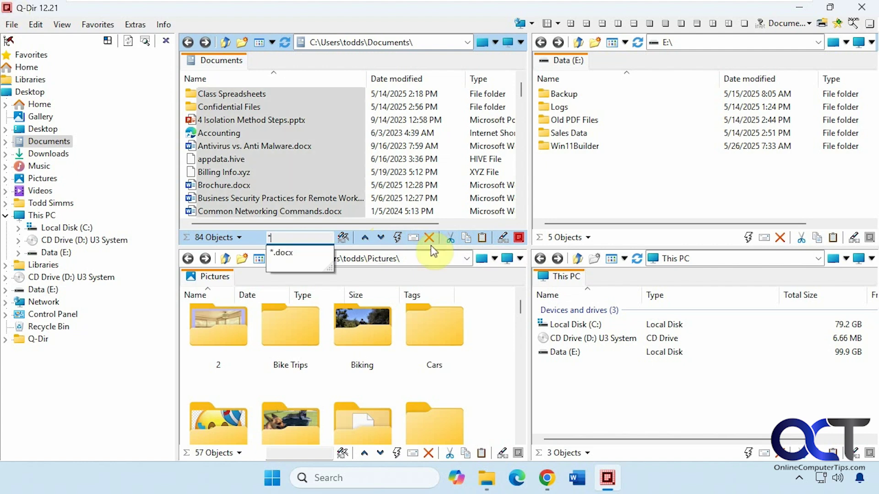
type(".pdf")
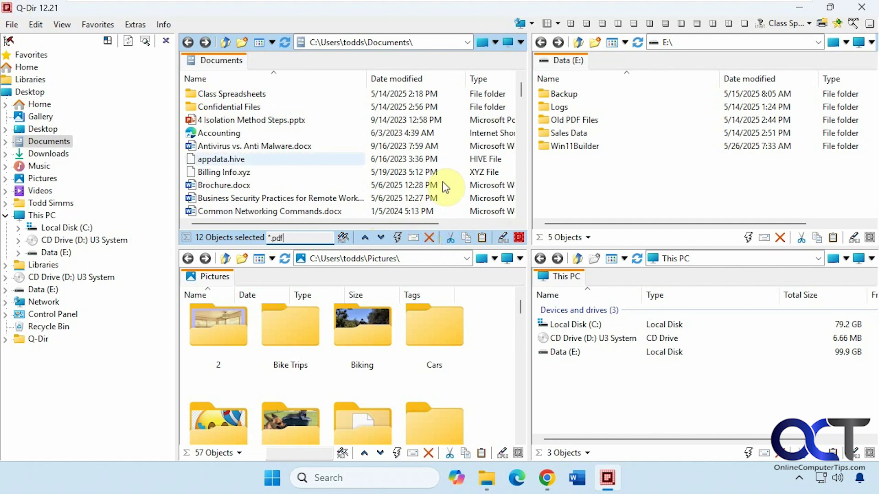
scroll(354, 163, "down", 2)
scroll(335, 165, "down", 1)
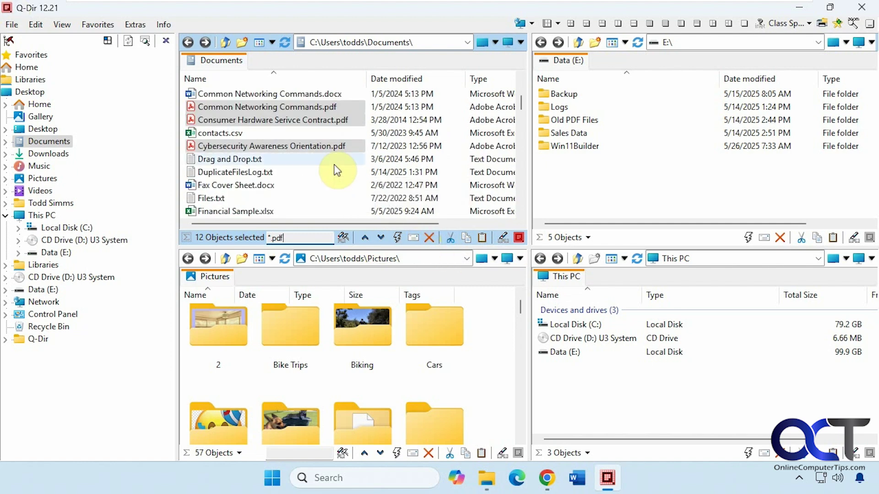
scroll(326, 158, "down", 1)
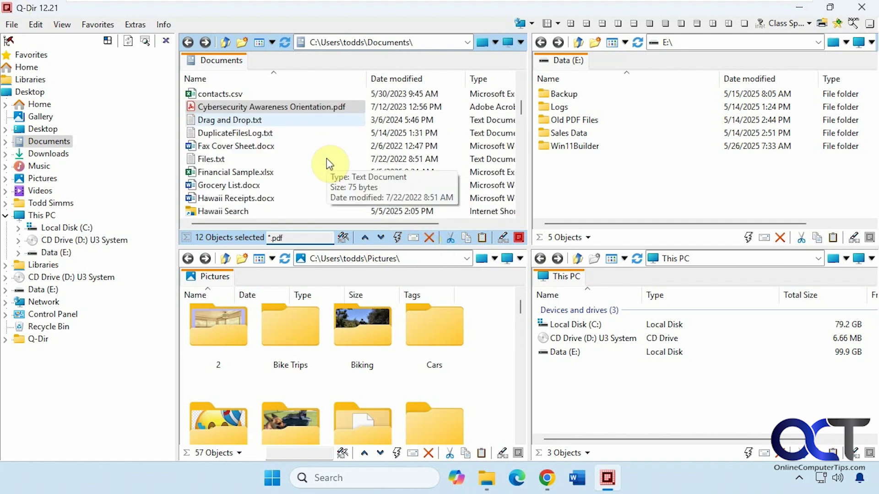
left_click(507, 240)
scroll(312, 137, "up", 2)
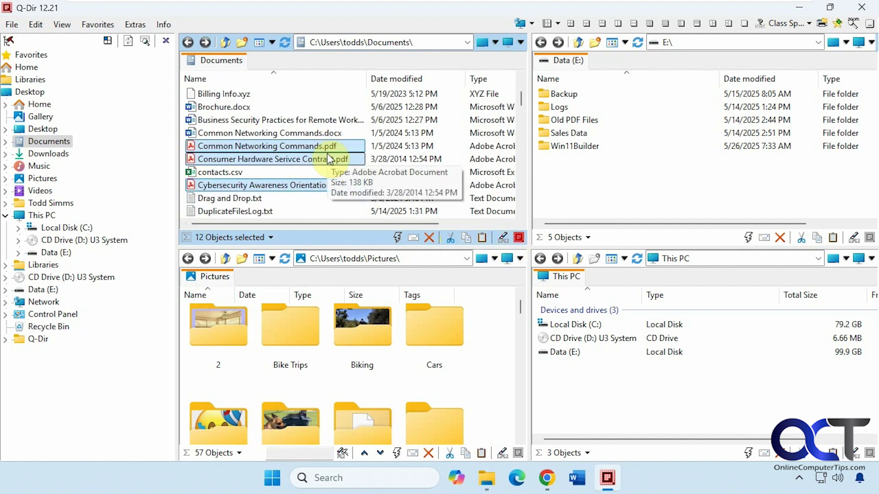
Use Quick-folder to jump to E:\Backup, then back to Documents
left_click(518, 238)
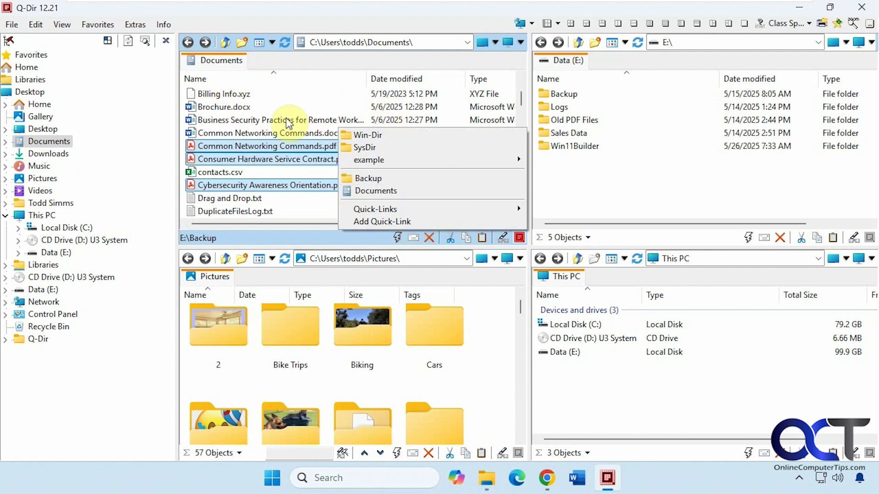
left_click(365, 181)
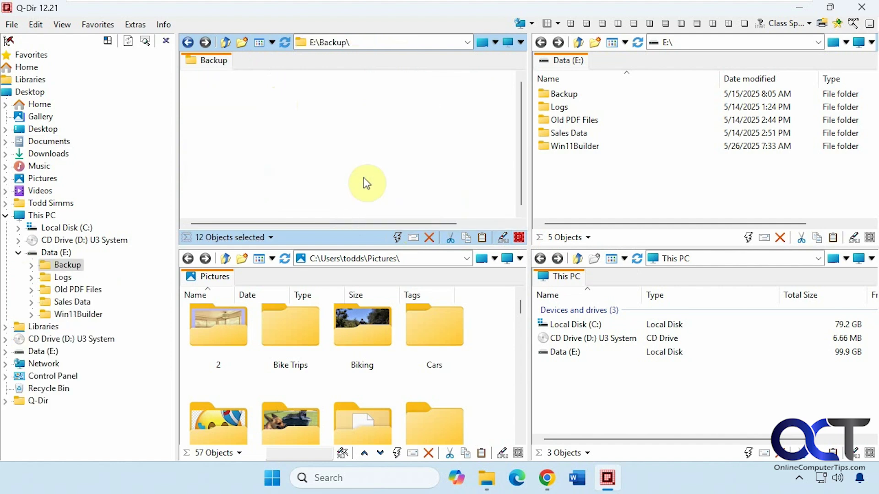
left_click(503, 237)
left_click(405, 186)
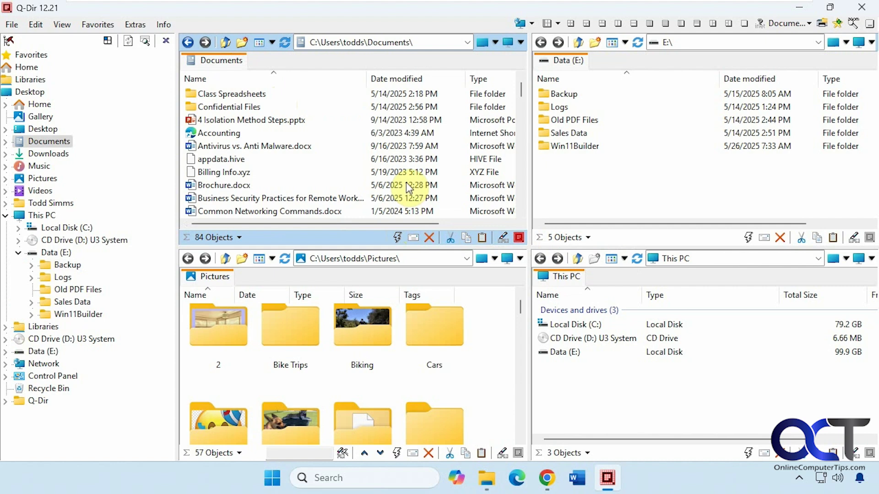
left_click(531, 24)
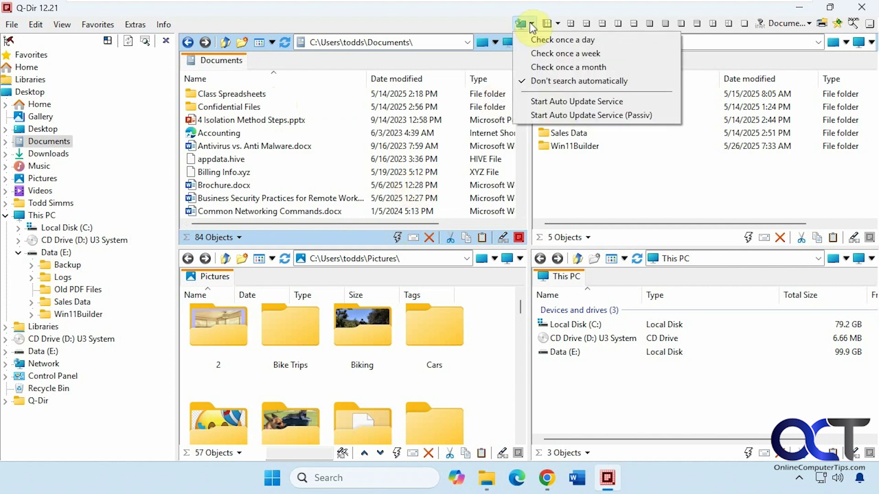
left_click(474, 25)
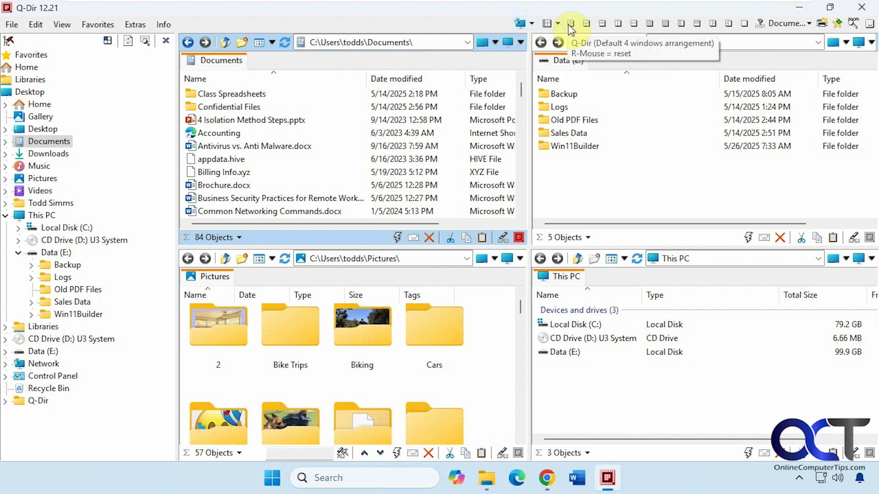
left_click(601, 28)
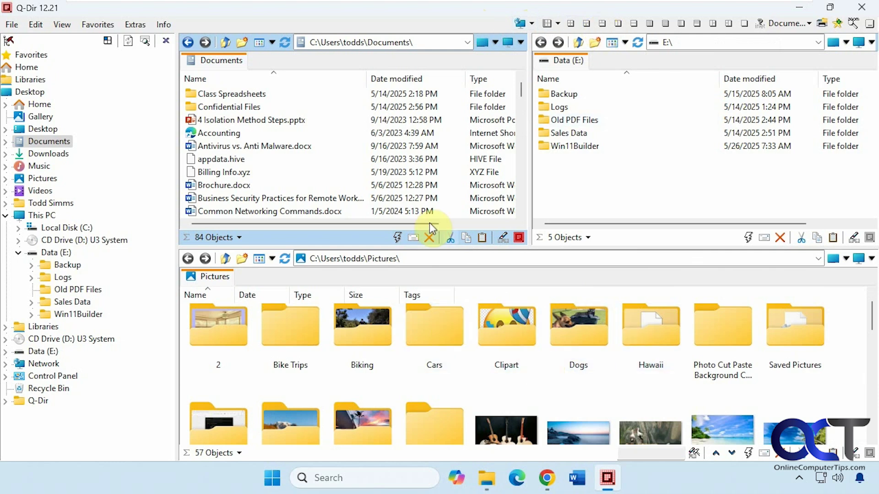
left_click(665, 24)
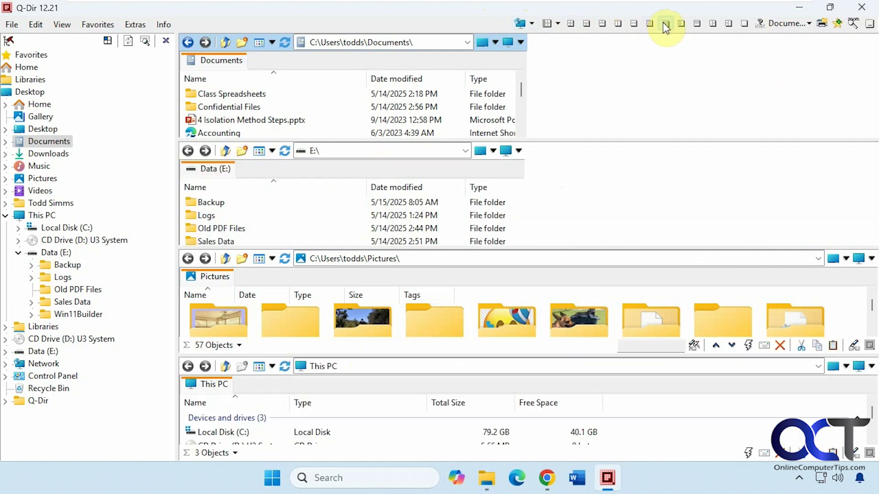
left_click(696, 23)
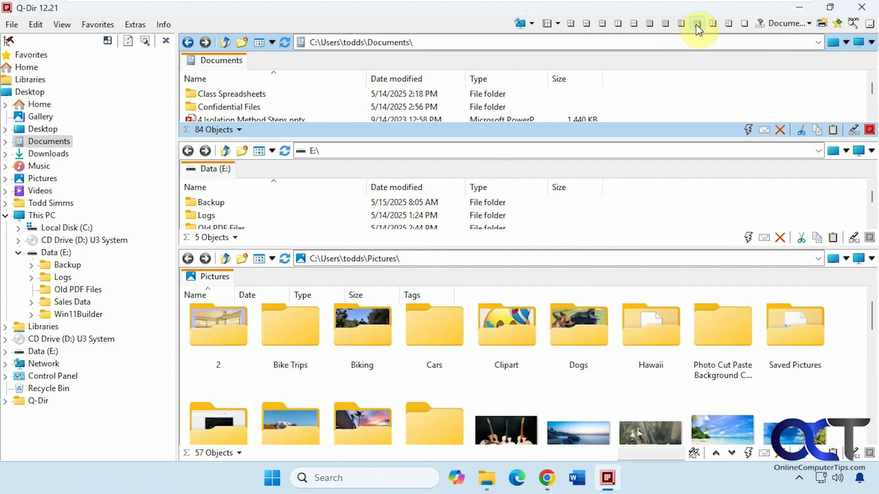
left_click(735, 24)
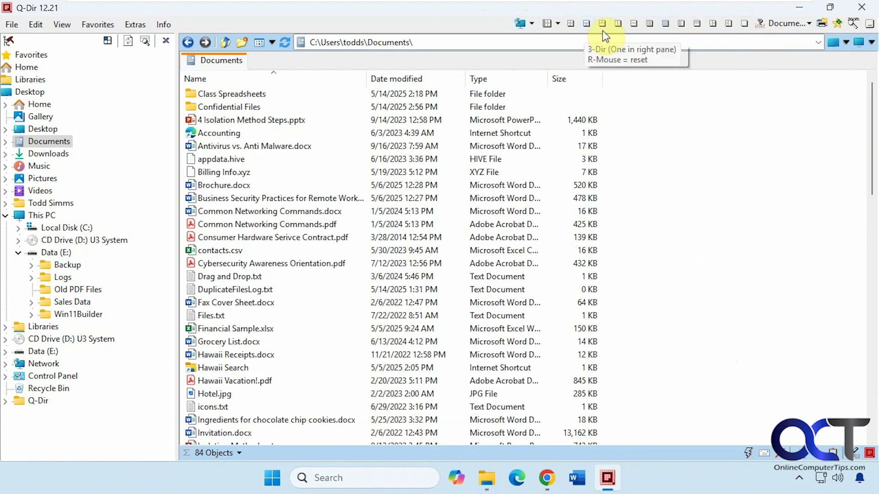
left_click(570, 23)
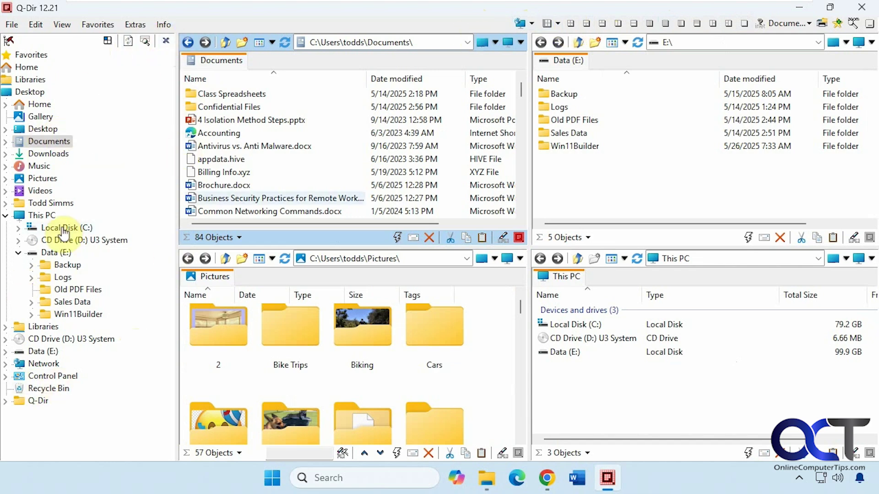
mouse_move(254, 331)
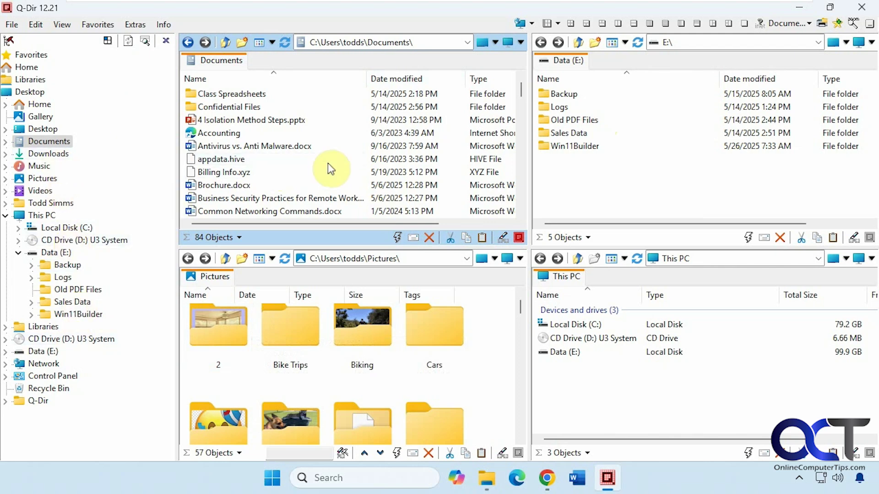
left_click(810, 24)
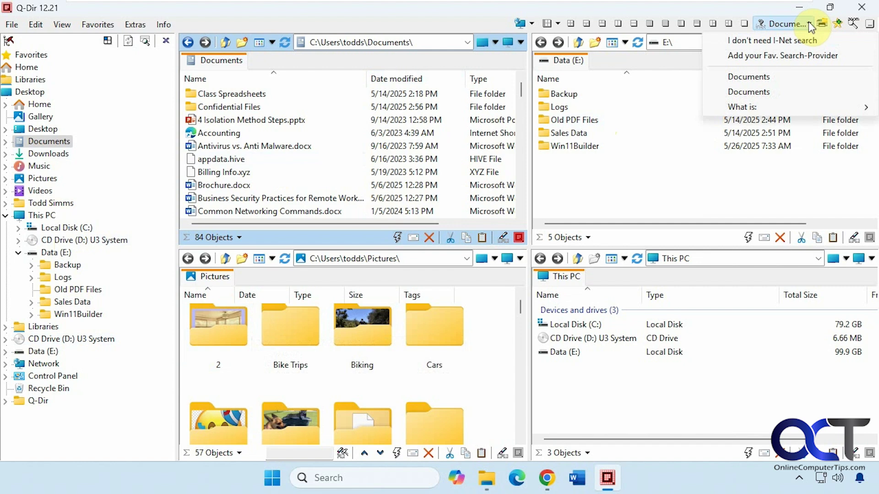
left_click(758, 22)
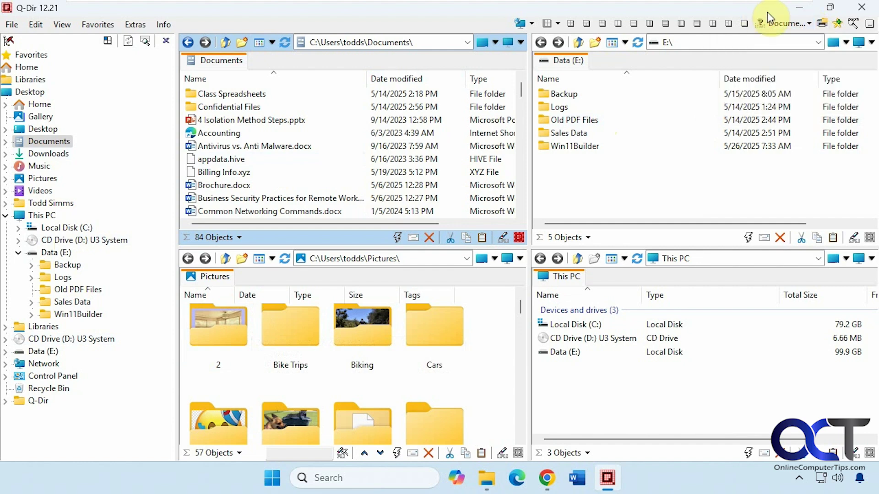
left_click(826, 27)
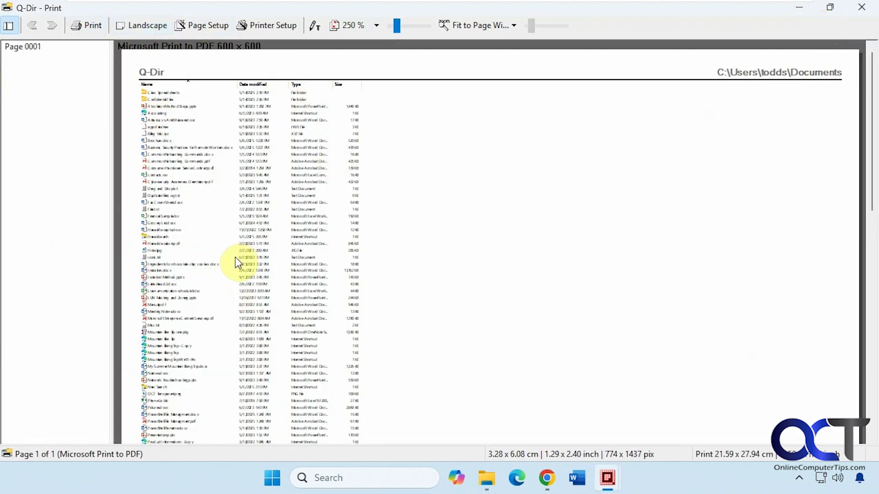
left_click(862, 7)
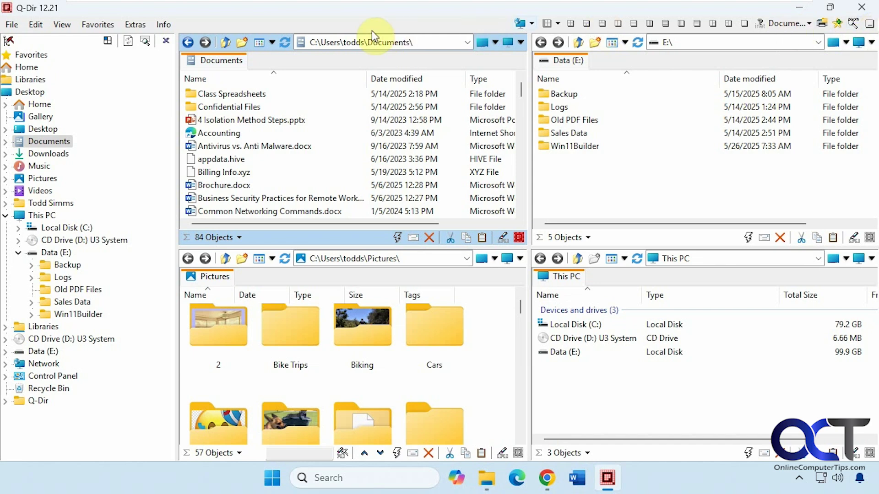
left_click(244, 14)
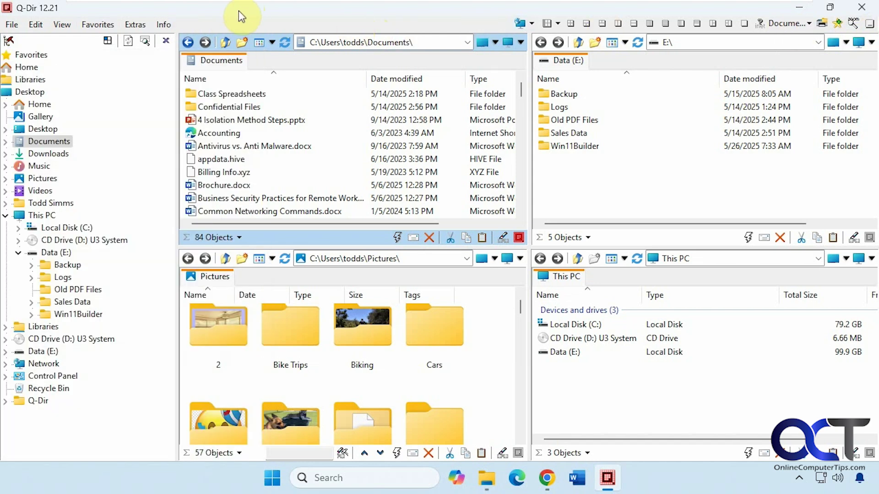
left_click(10, 42)
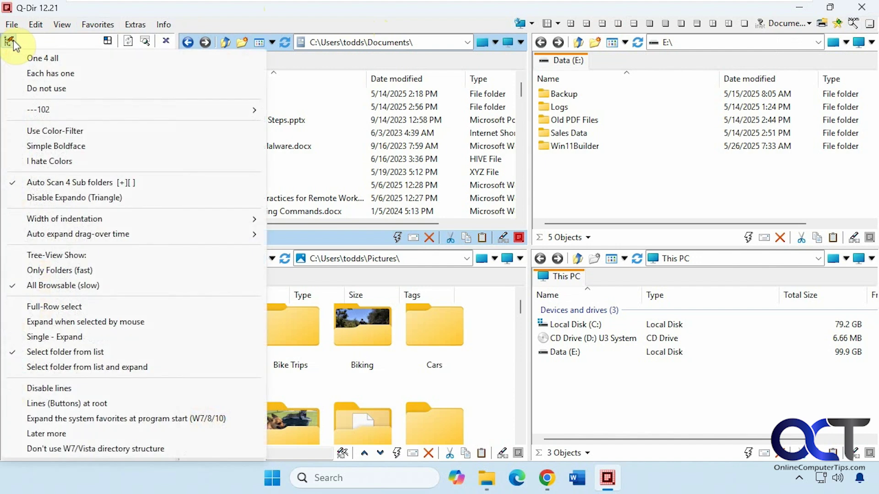
left_click(186, 23)
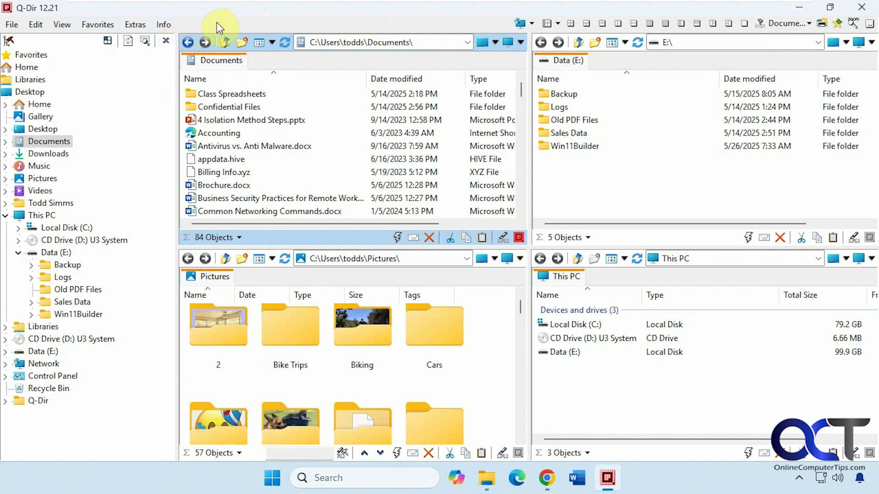
left_click(236, 146)
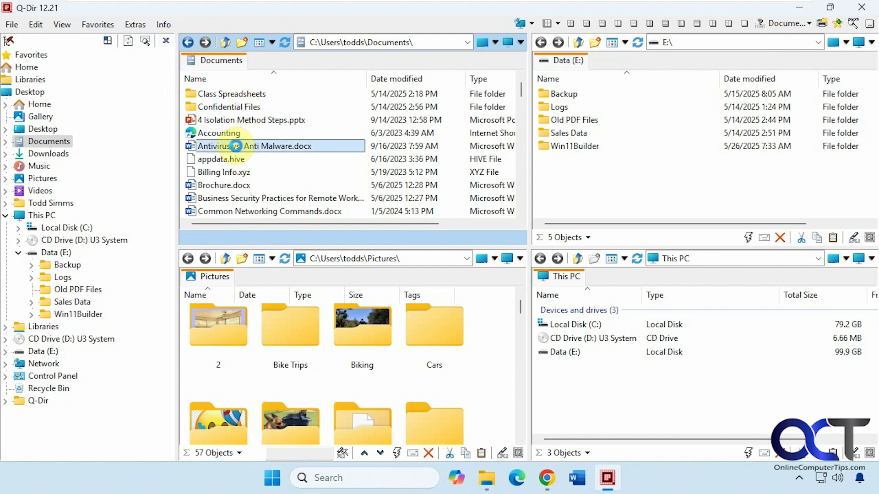
right_click(236, 146)
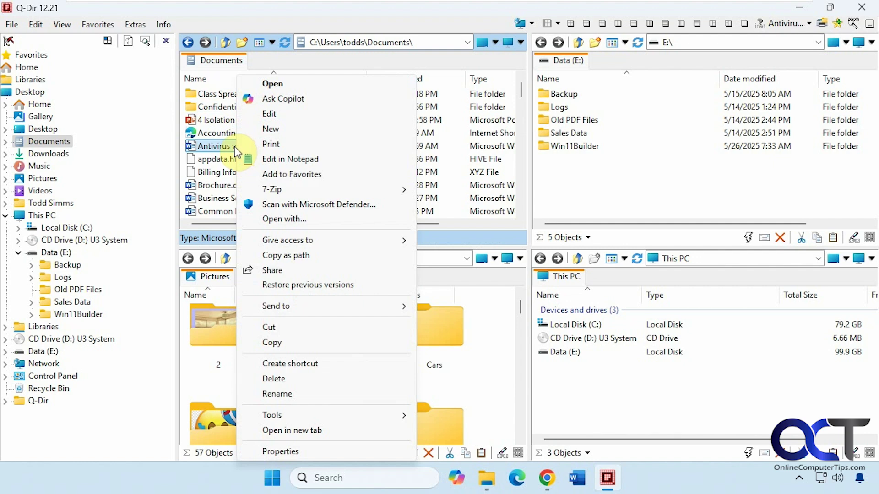
left_click(305, 22)
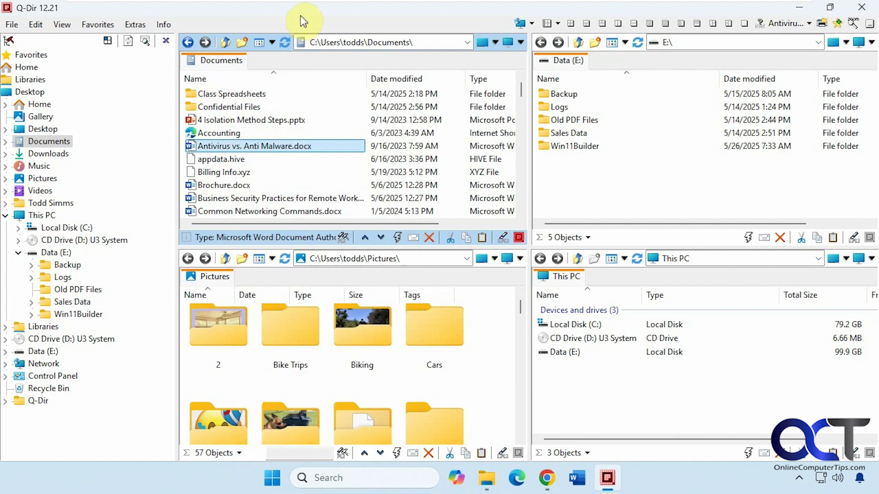
Save the current state to the desktop as State.qdr, then close Q-Dir
left_click(13, 25)
left_click(13, 24)
left_click(13, 25)
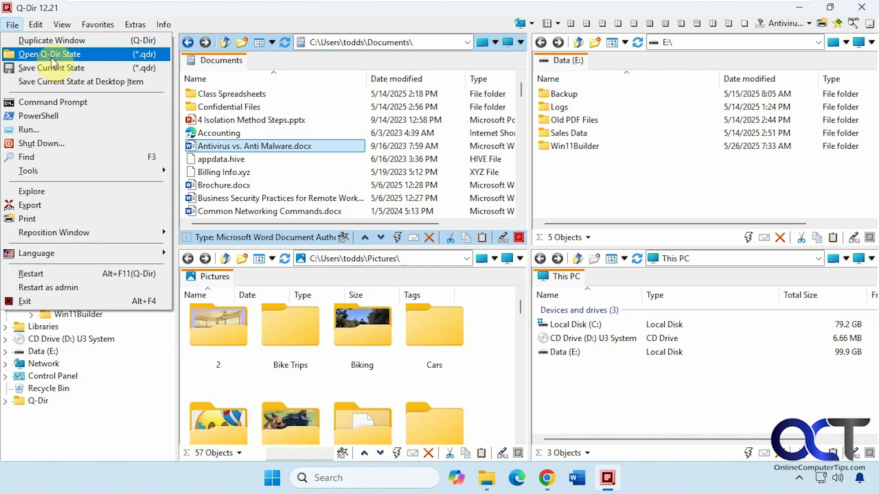
left_click(53, 82)
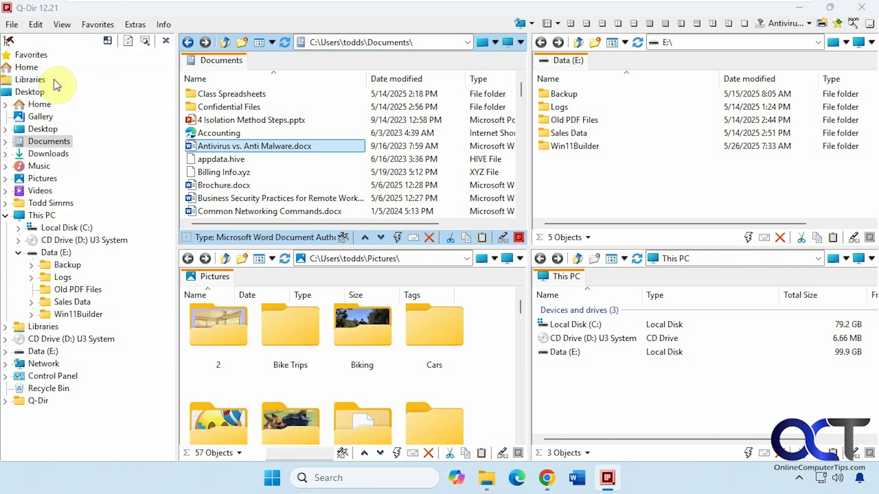
type("State")
left_click(366, 270)
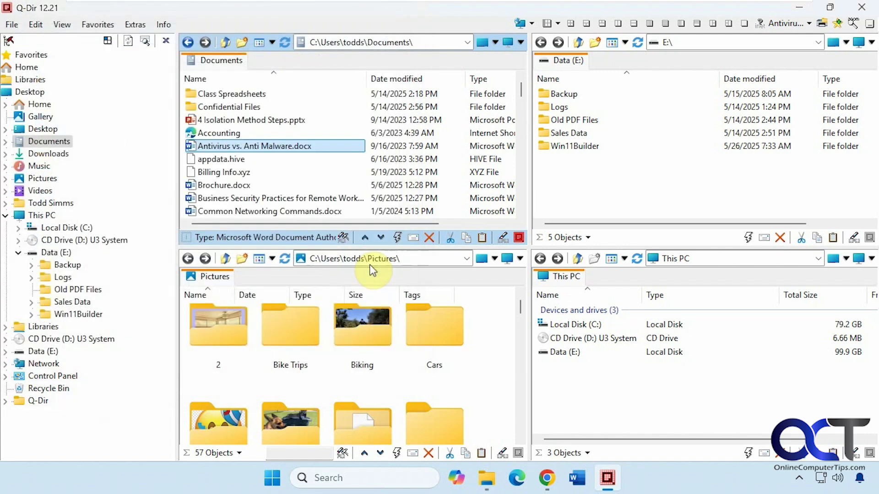
left_click(862, 7)
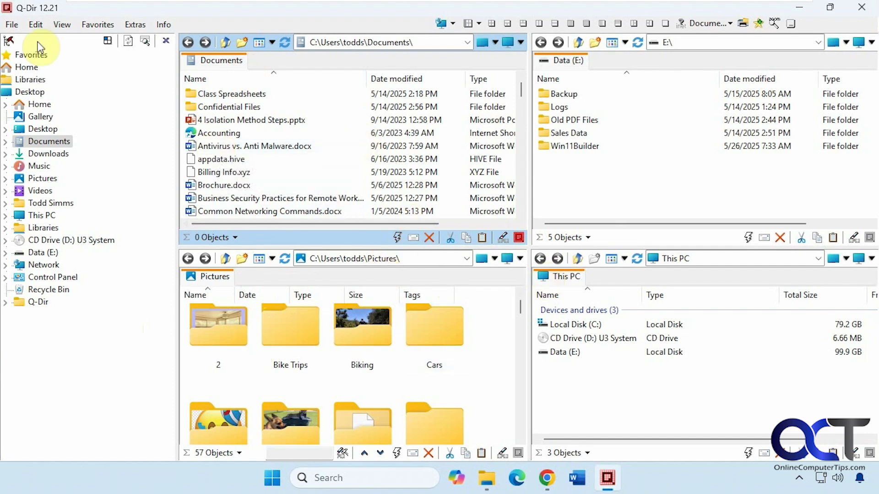
Open a command prompt in Documents from the File menu, then close it
left_click(15, 23)
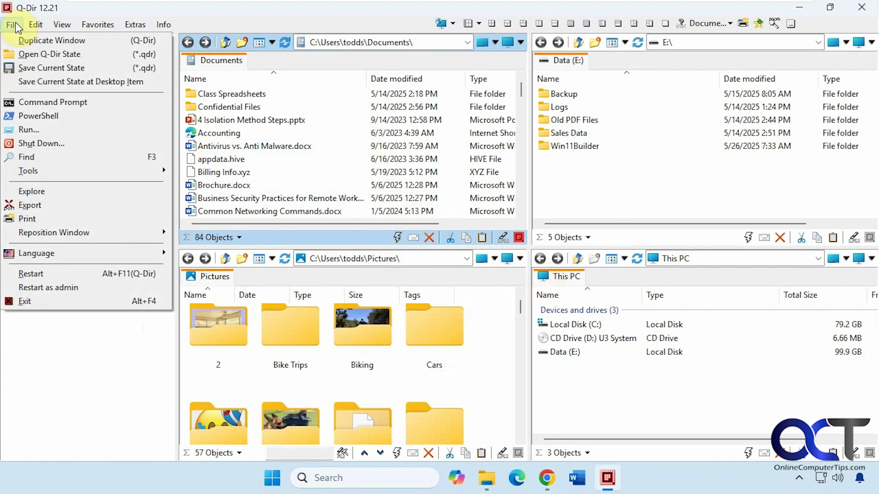
left_click(34, 101)
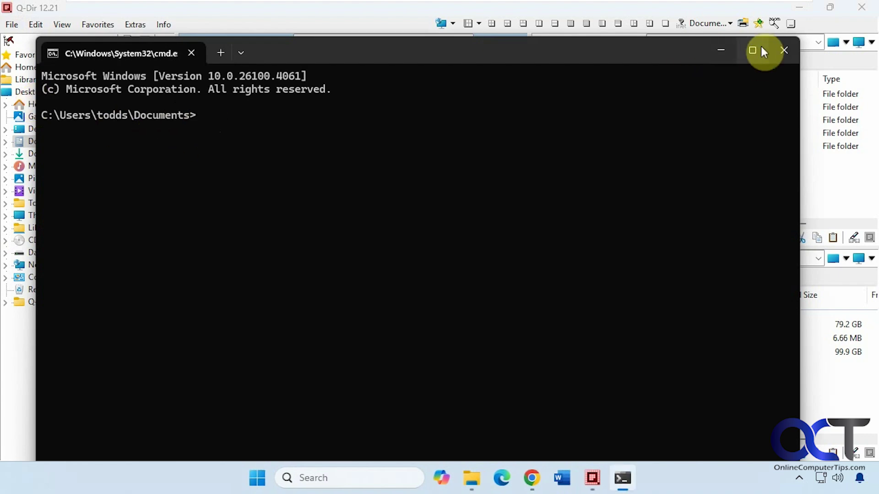
left_click(775, 47)
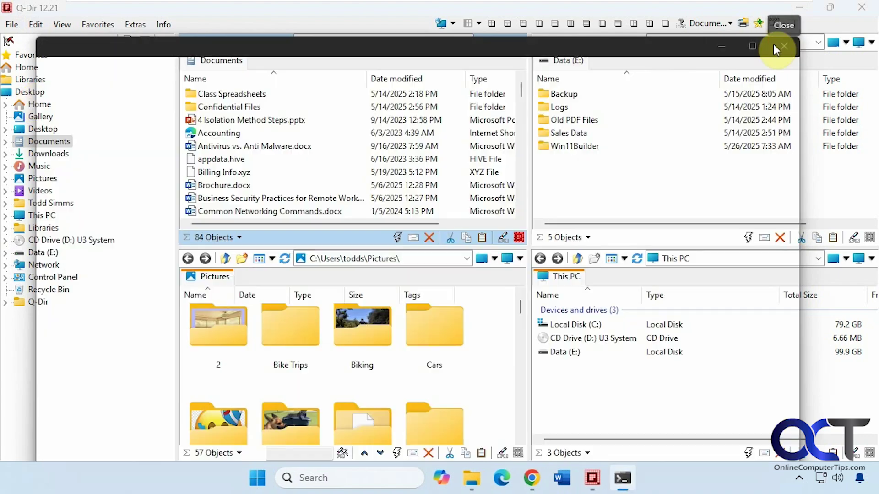
Open and close the Windows Run box, then reopen the File menu at Tools
left_click(12, 24)
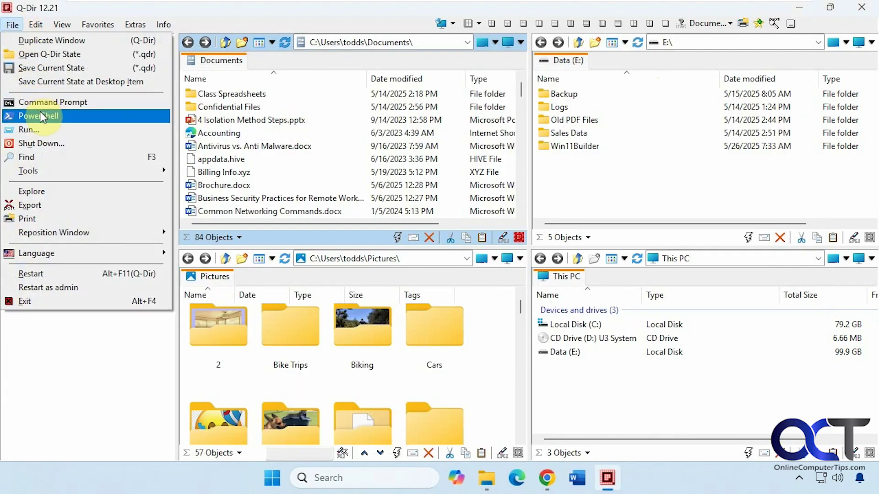
left_click(40, 129)
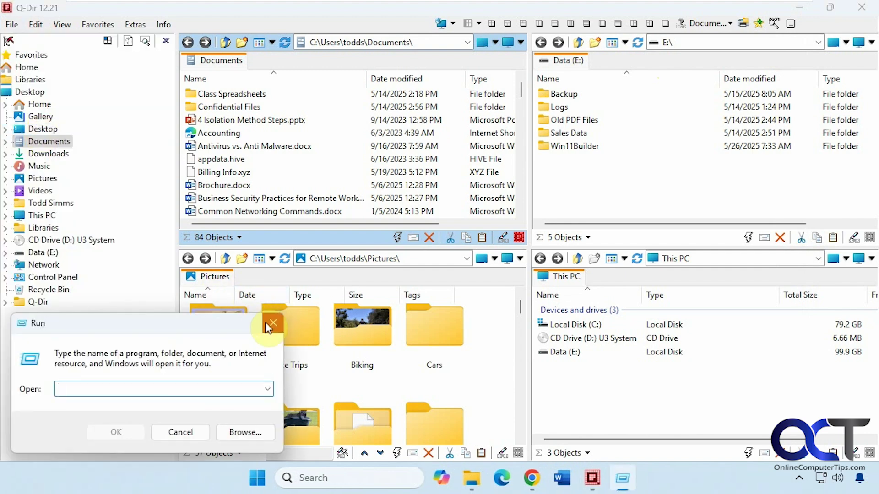
left_click(266, 323)
left_click(12, 24)
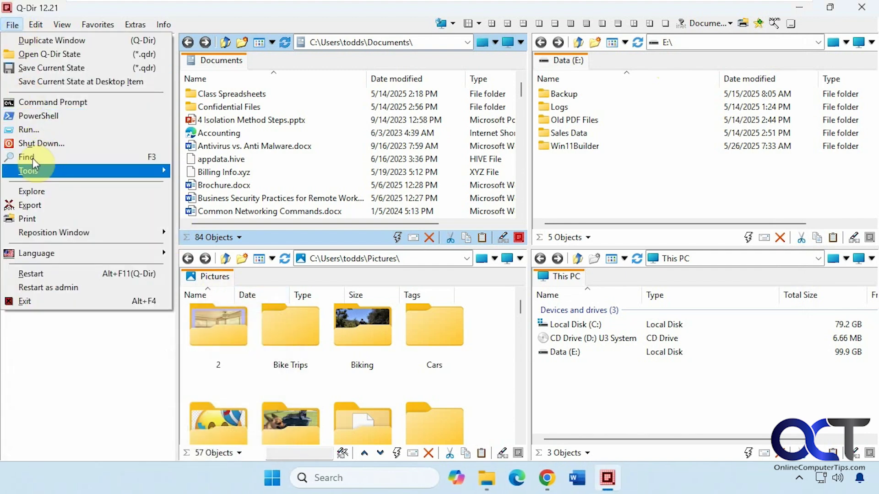
mouse_move(35, 171)
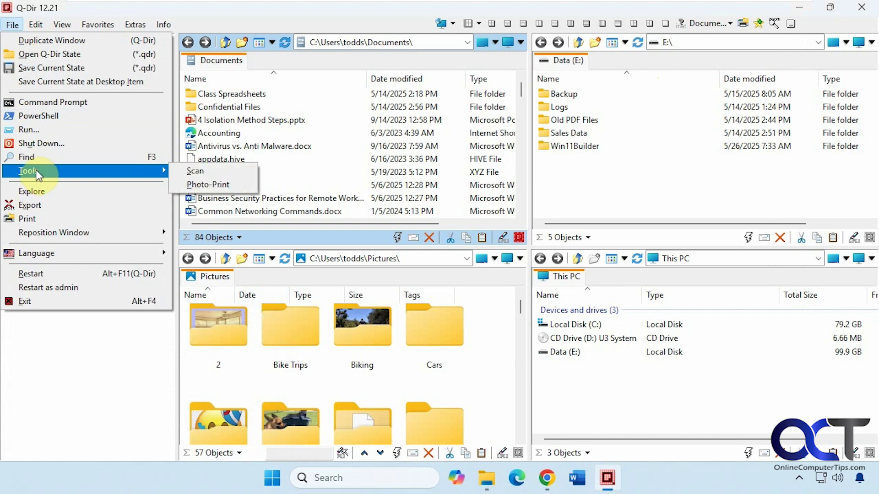
Choose Explore for the folder tree, then close the four Explorer windows covering the panes
left_click(40, 193)
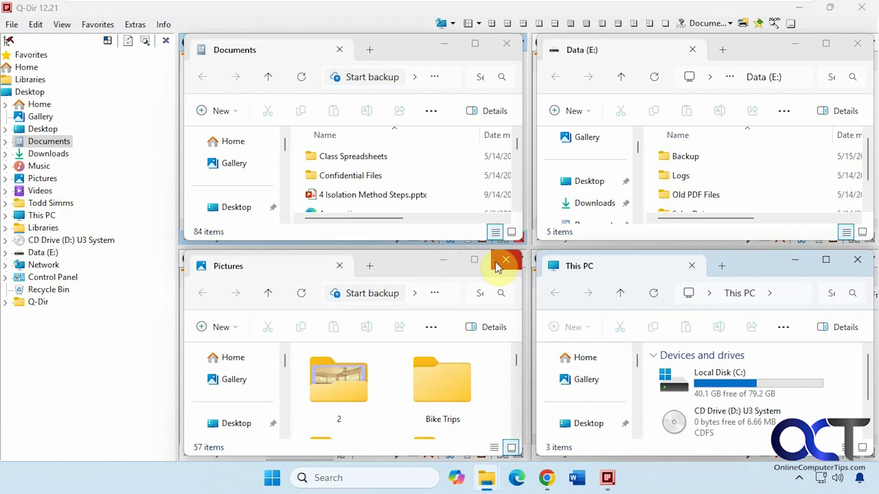
left_click(509, 45)
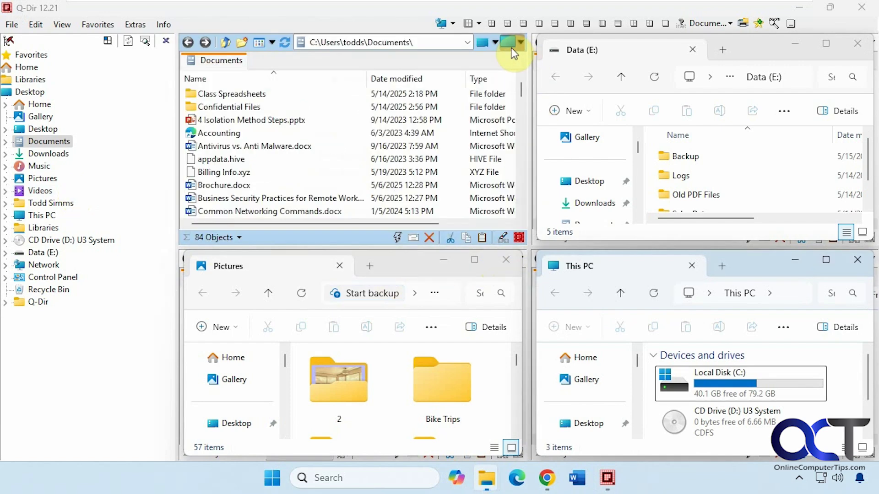
left_click(507, 259)
left_click(856, 45)
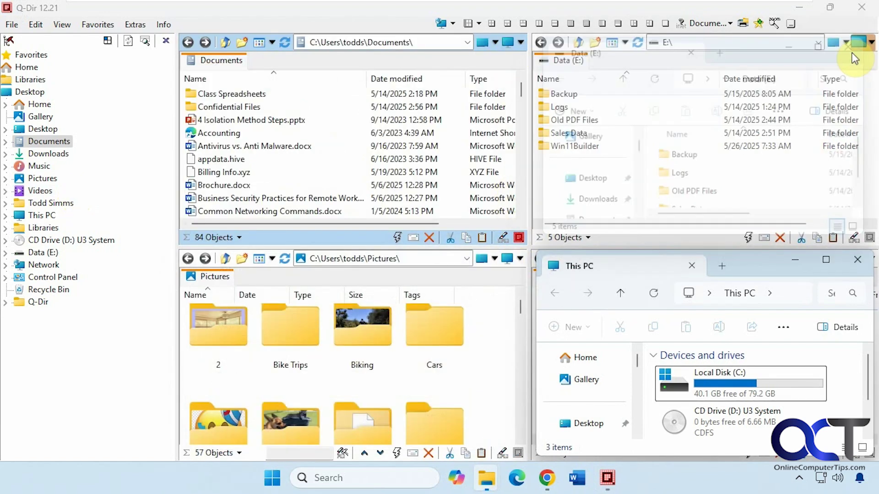
left_click(857, 259)
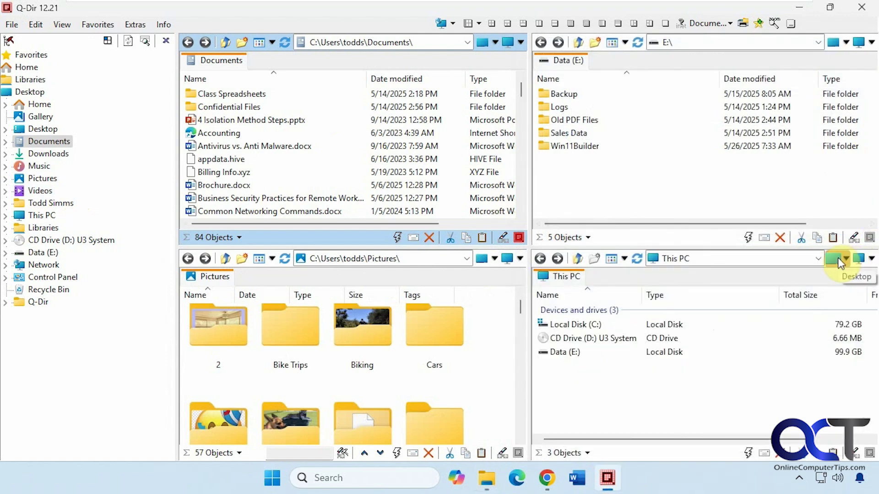
left_click(14, 25)
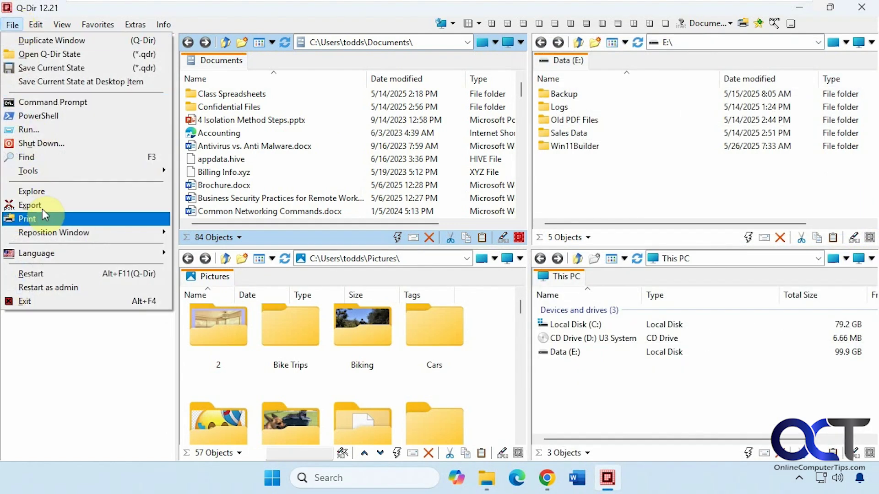
Browse File > Reposition Window and the Edit menu, then move on to View
mouse_move(36, 232)
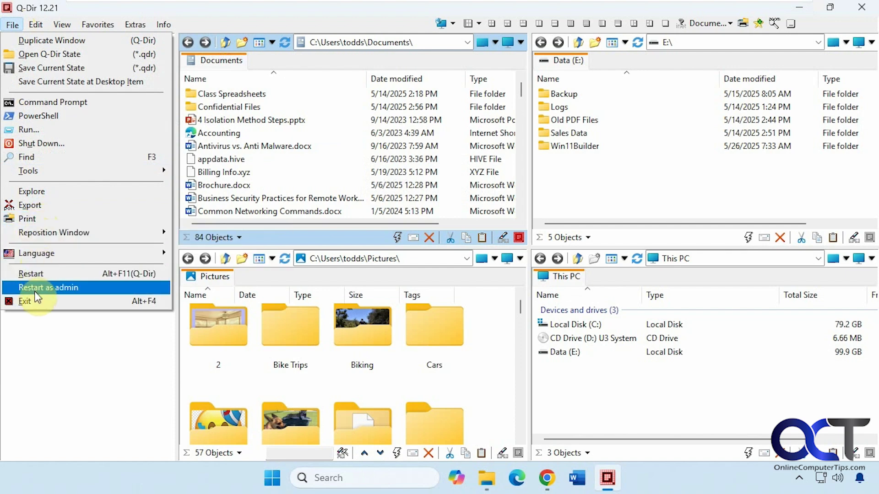
mouse_move(39, 24)
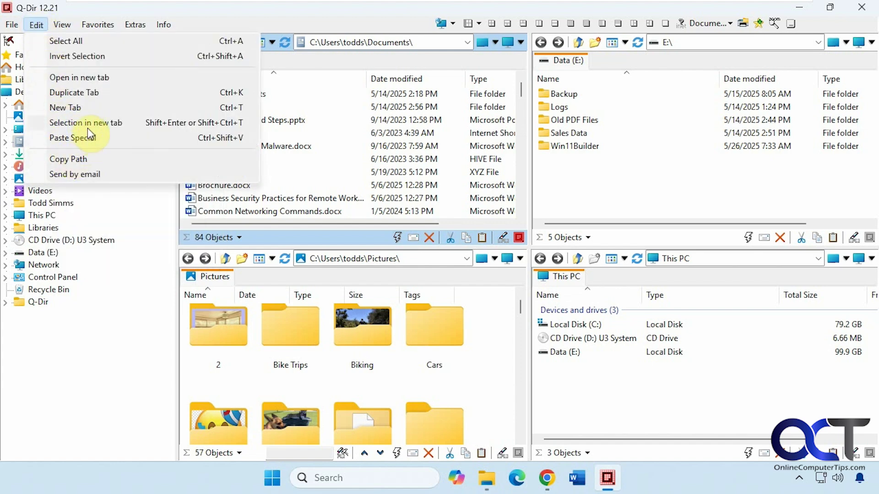
mouse_move(68, 25)
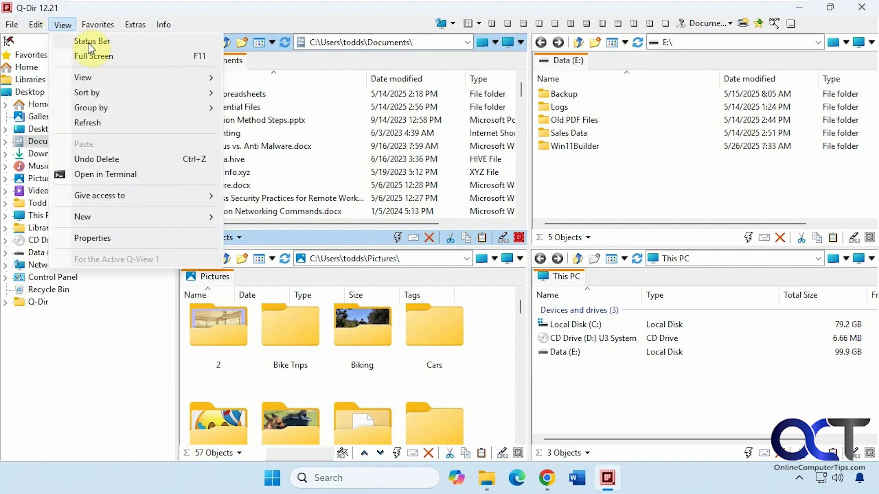
Browse View, Sort by and Give access to, cancel the Network access dialog, and reopen View
mouse_move(94, 79)
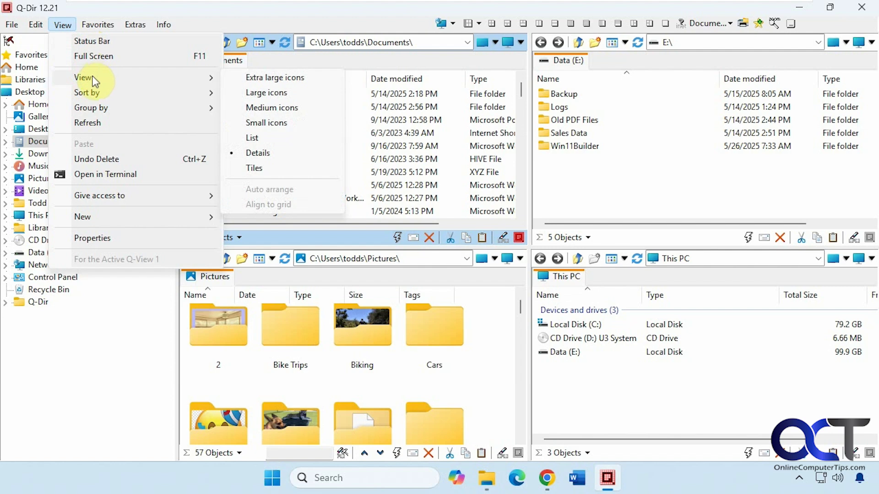
mouse_move(96, 94)
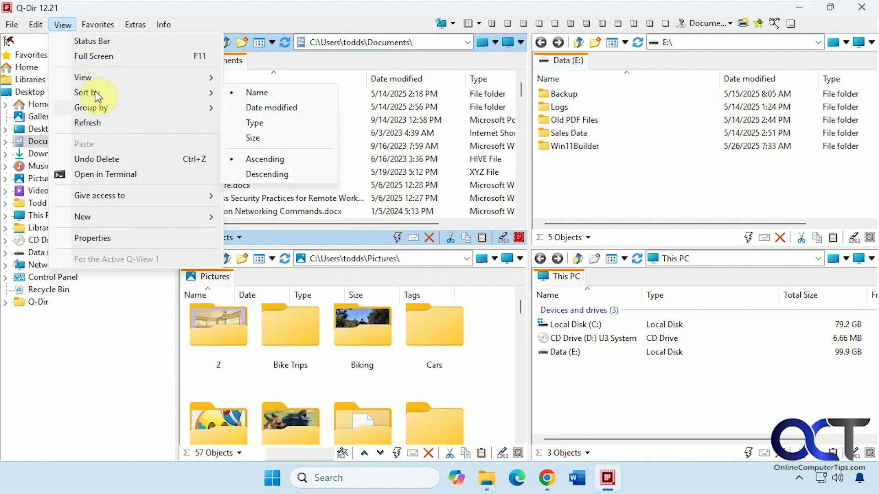
mouse_move(101, 112)
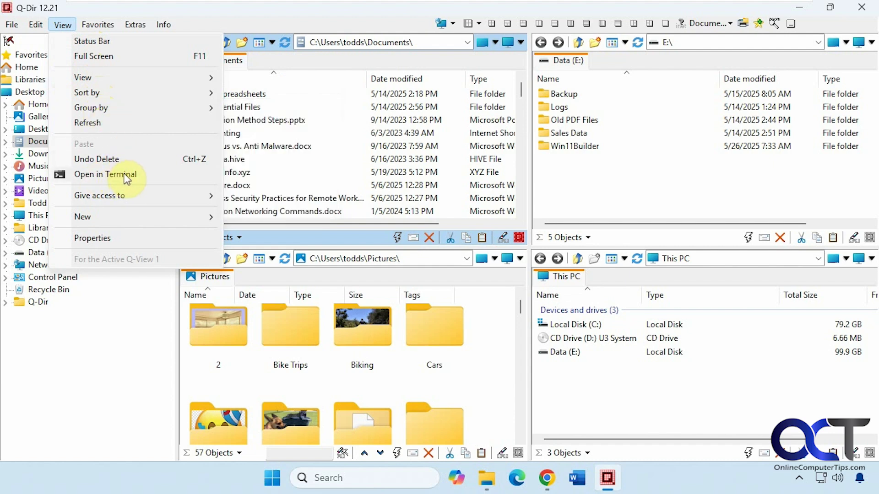
mouse_move(118, 197)
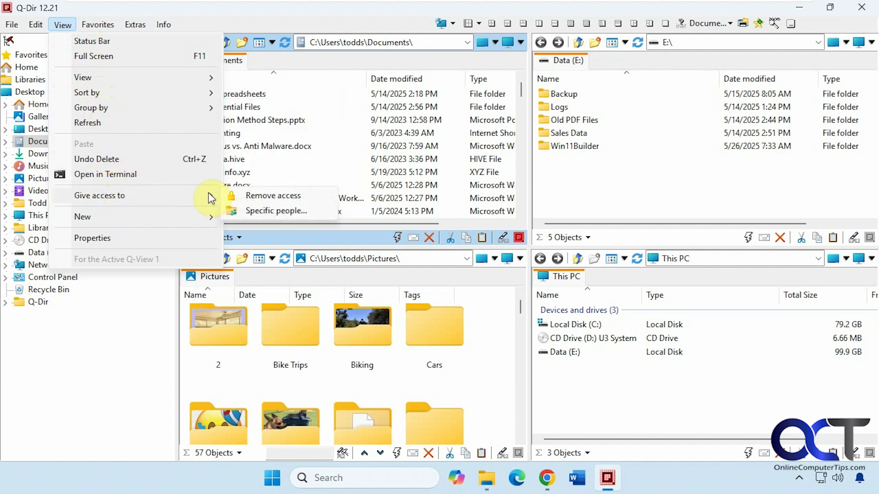
left_click(261, 210)
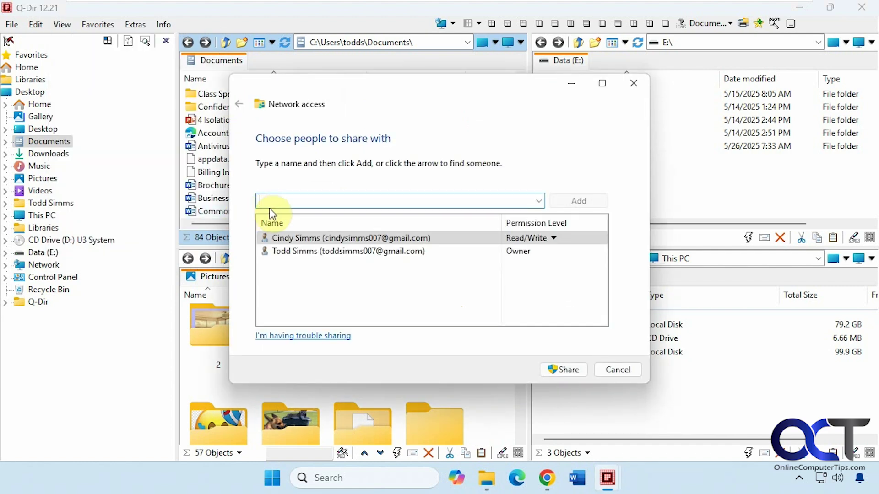
left_click(634, 83)
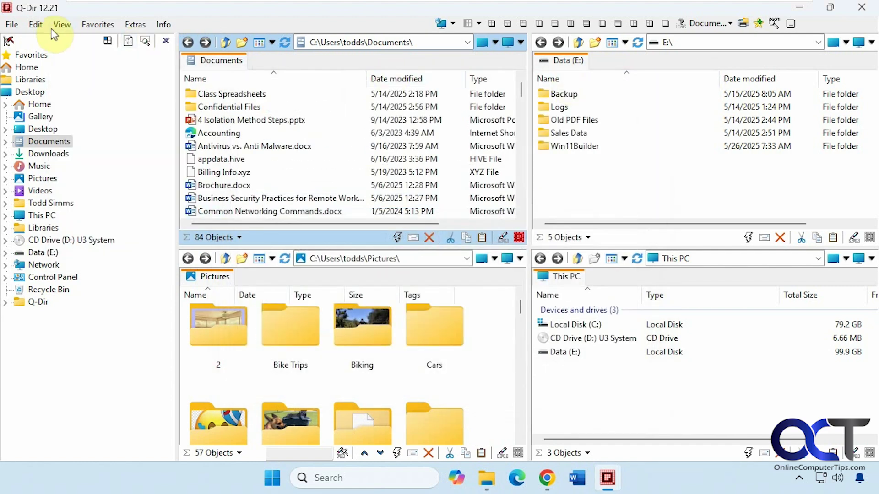
left_click(62, 26)
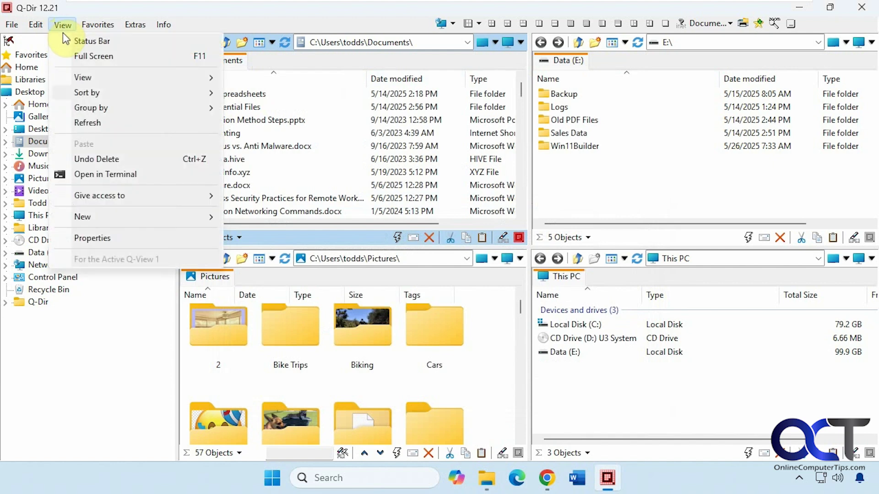
Browse Favorites, then Extras' Q-Dir always, Starting as, List-View and Tree-View submenus
mouse_move(124, 217)
mouse_move(98, 23)
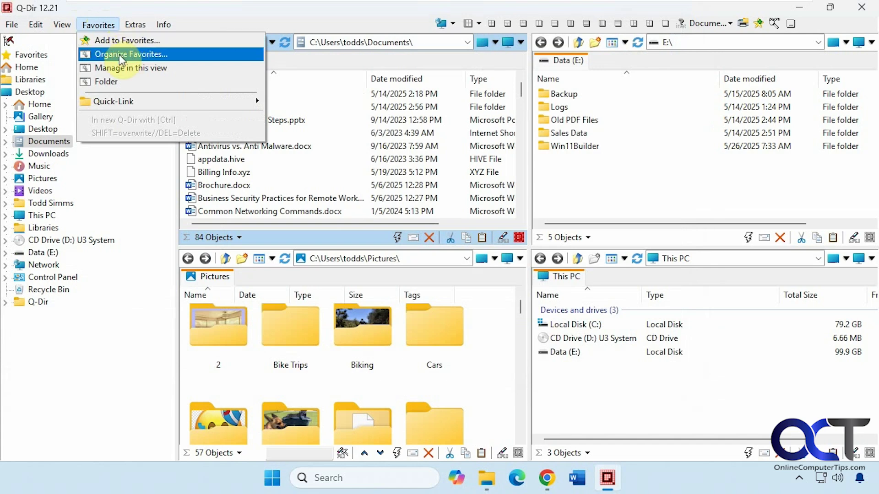
left_click(138, 26)
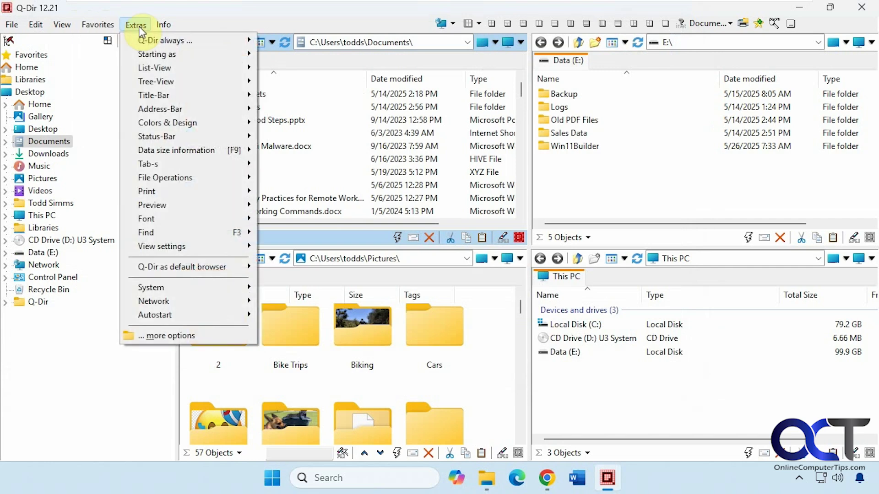
mouse_move(147, 38)
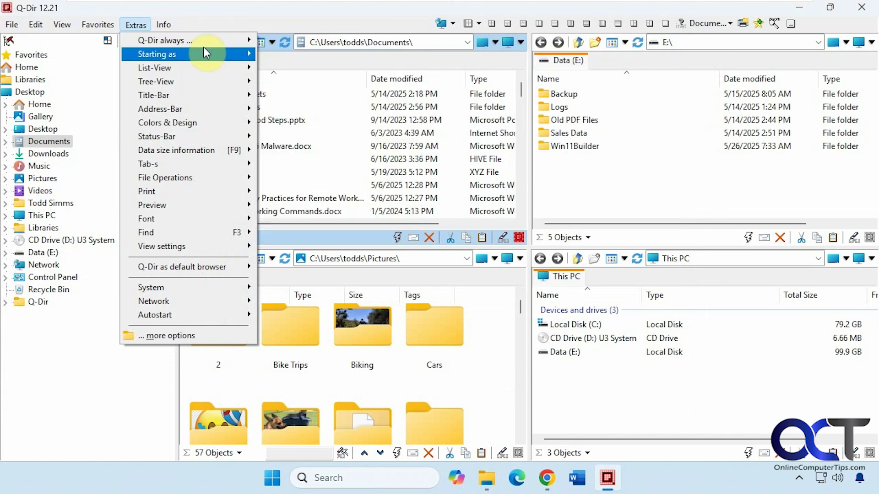
mouse_move(201, 52)
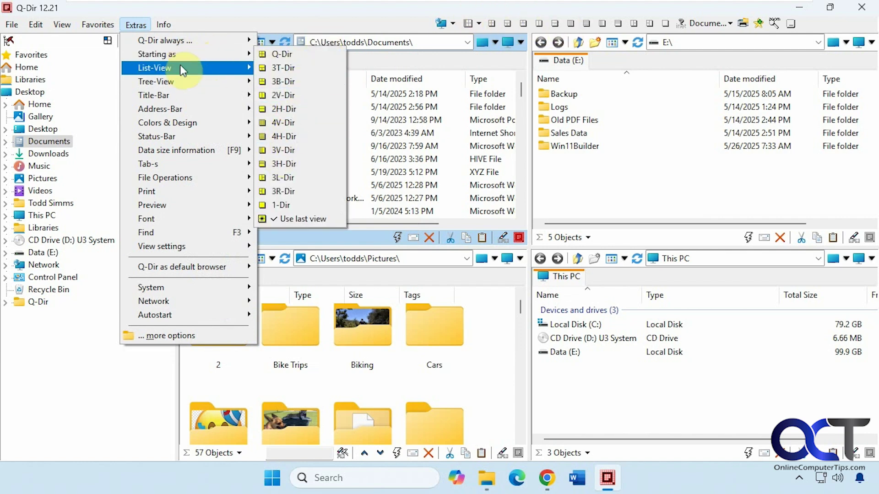
mouse_move(180, 66)
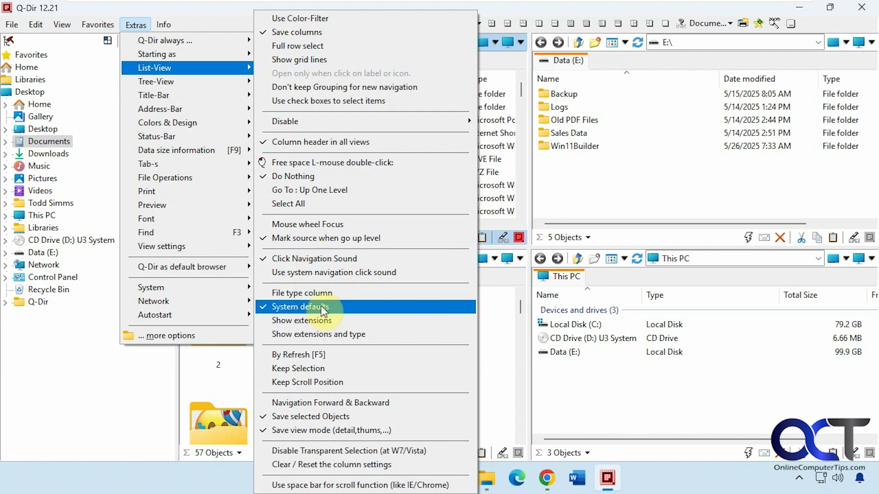
mouse_move(200, 77)
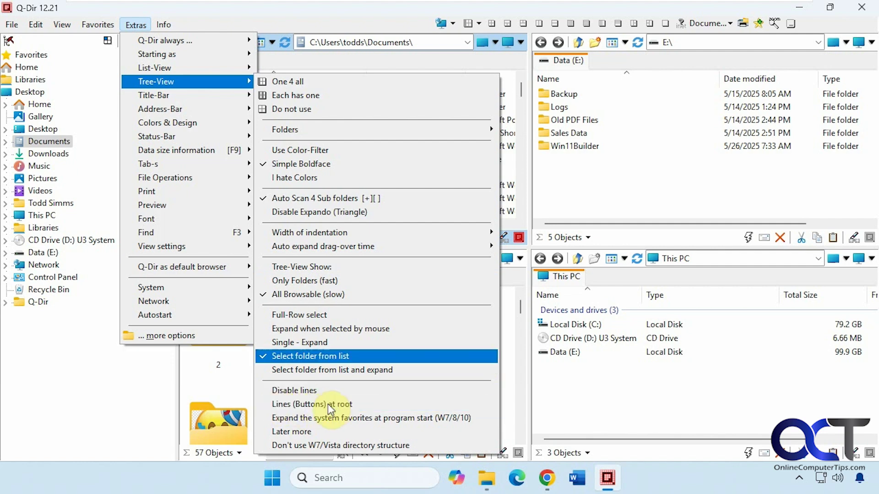
Change the panes' address bar style, then switch back to the classic address bar
mouse_move(187, 95)
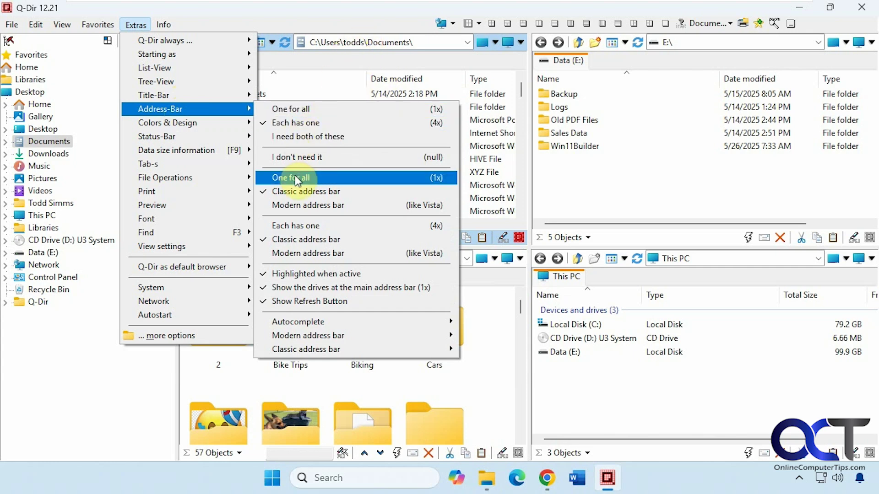
left_click(298, 205)
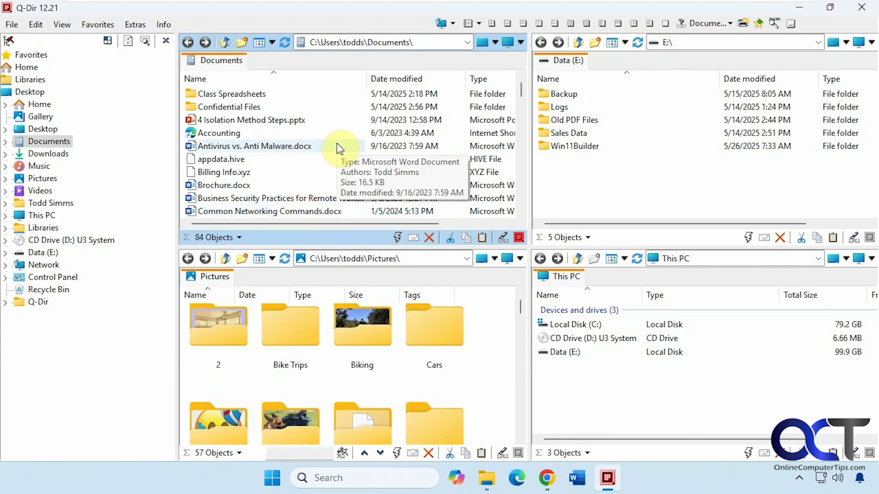
left_click(100, 25)
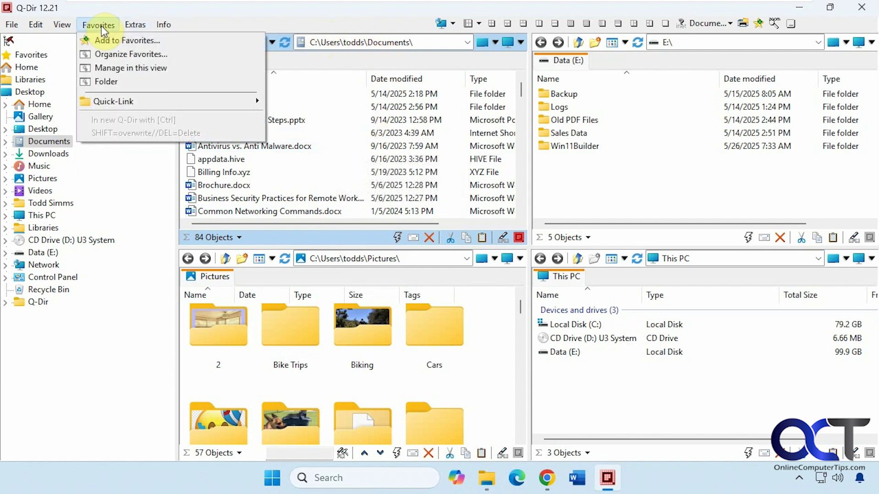
mouse_move(136, 26)
mouse_move(225, 110)
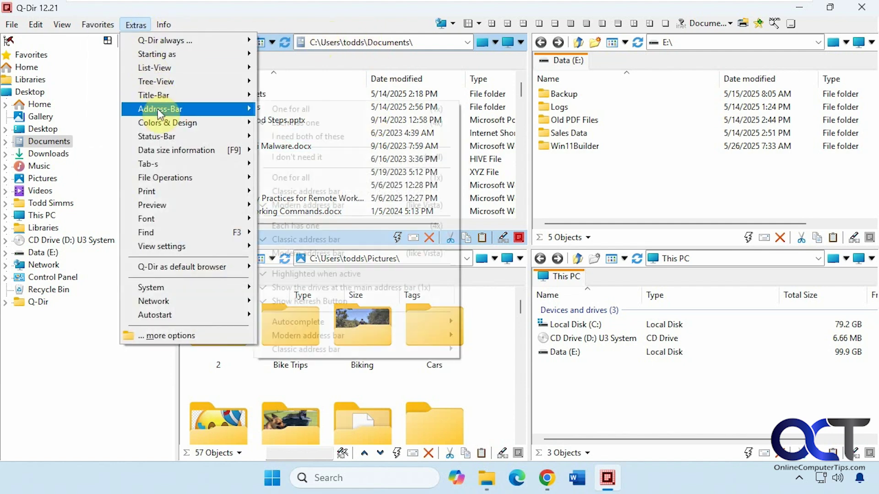
left_click(303, 187)
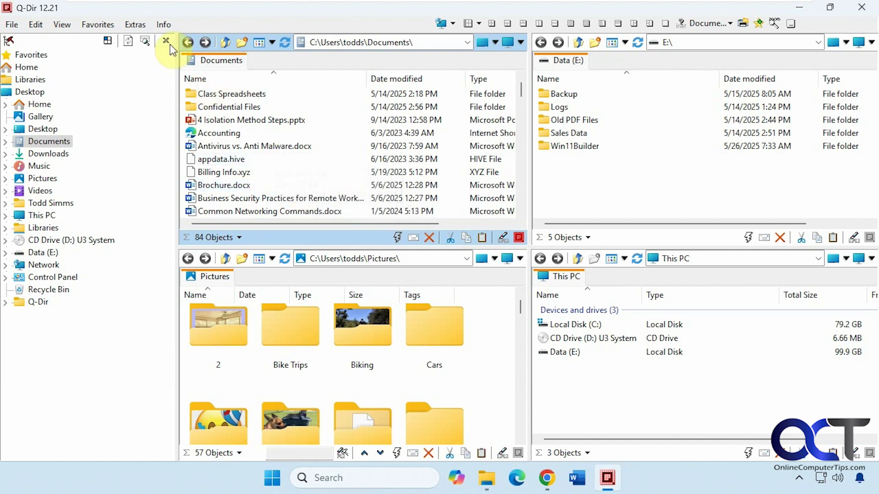
left_click(135, 26)
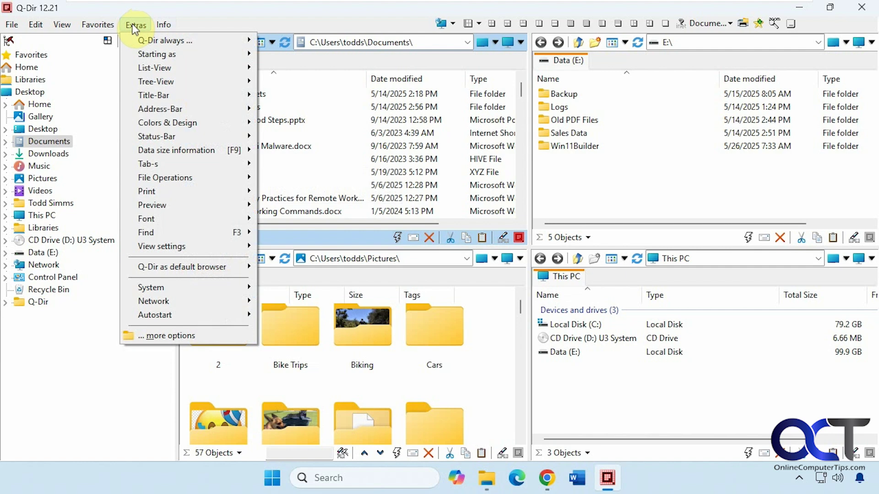
mouse_move(152, 124)
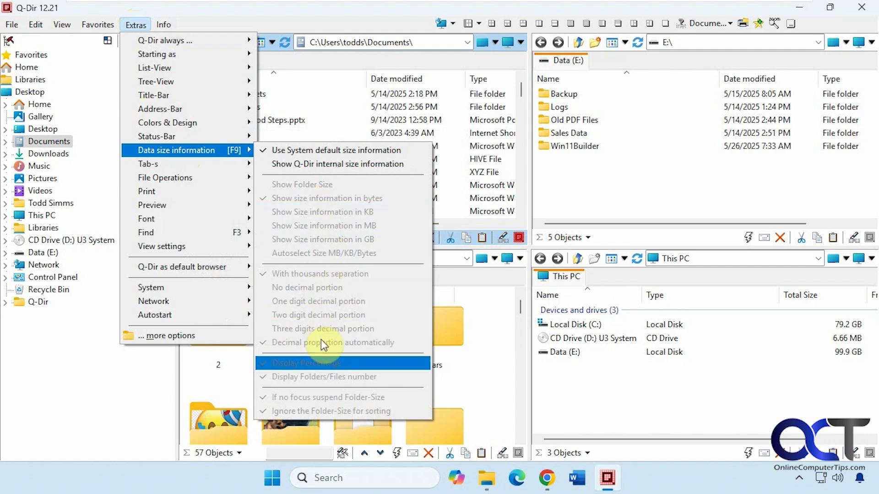
mouse_move(212, 161)
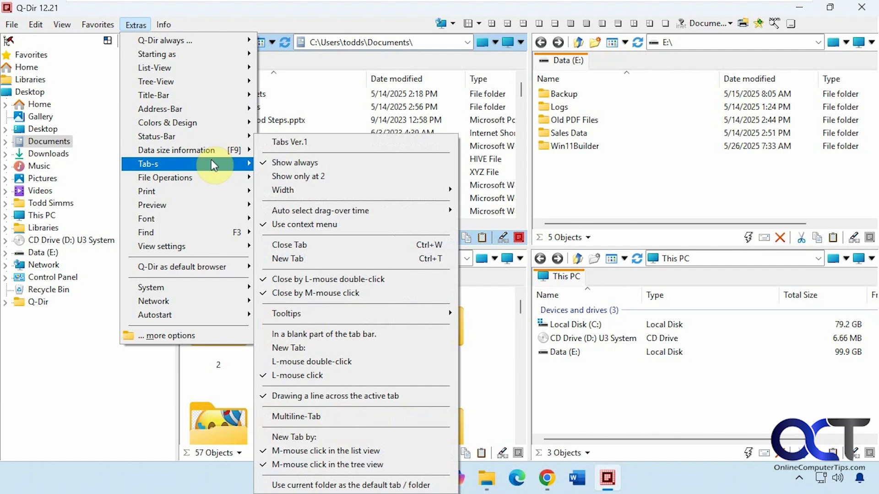
mouse_move(202, 178)
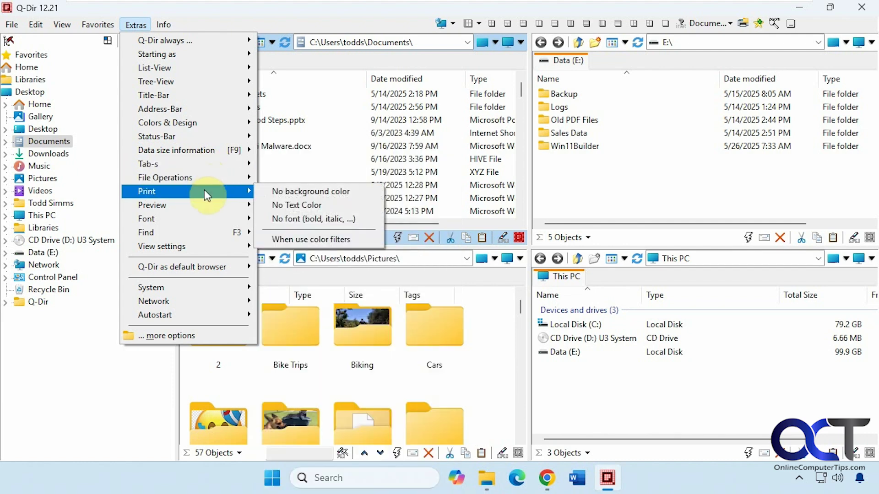
mouse_move(199, 207)
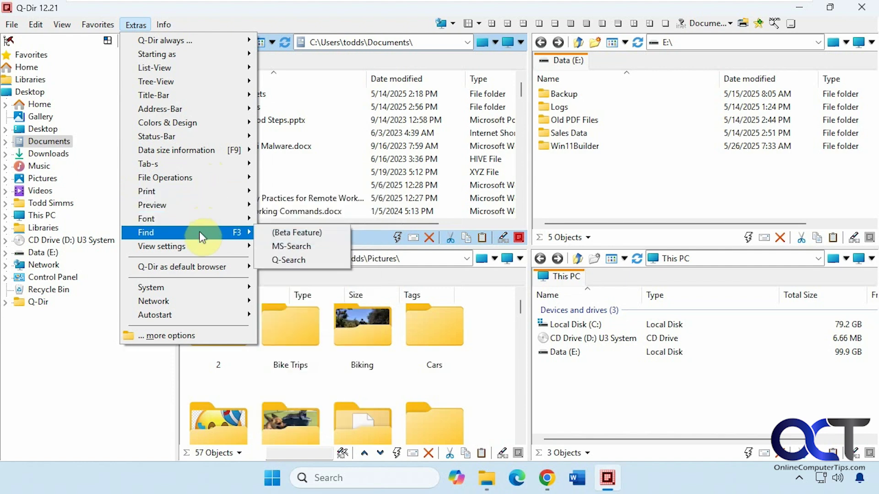
mouse_move(195, 247)
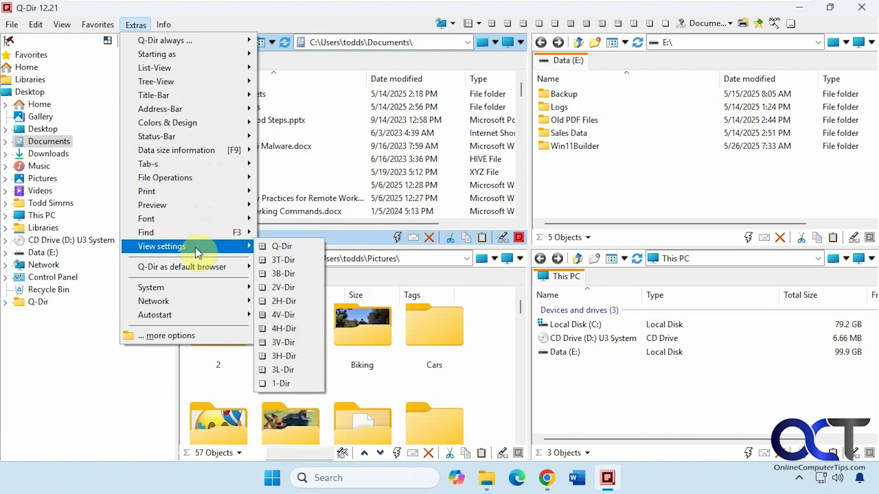
mouse_move(210, 265)
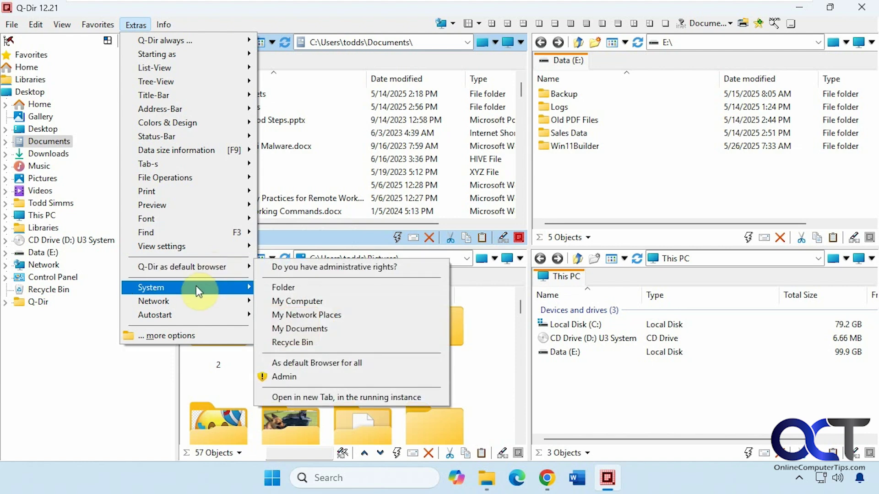
mouse_move(197, 288)
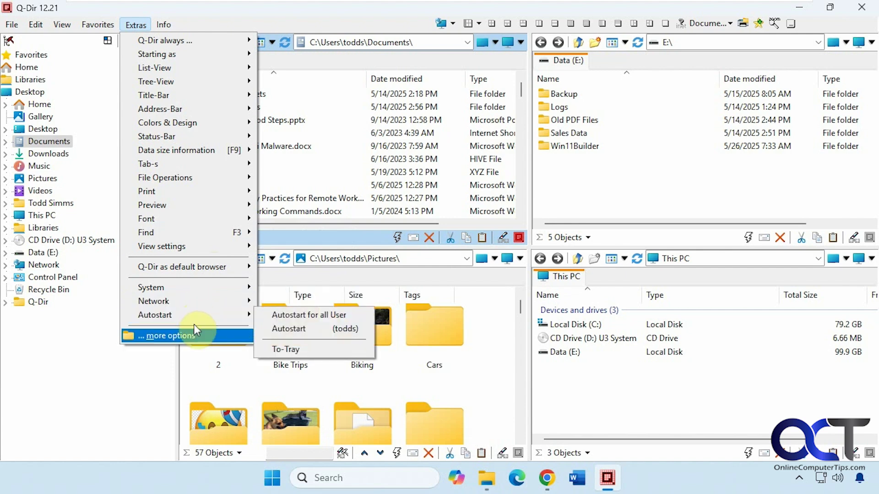
Open ...more options, review General, Colors, Columns, Filter, Programs, Quick-links, Associations, About tabs, then close
left_click(193, 336)
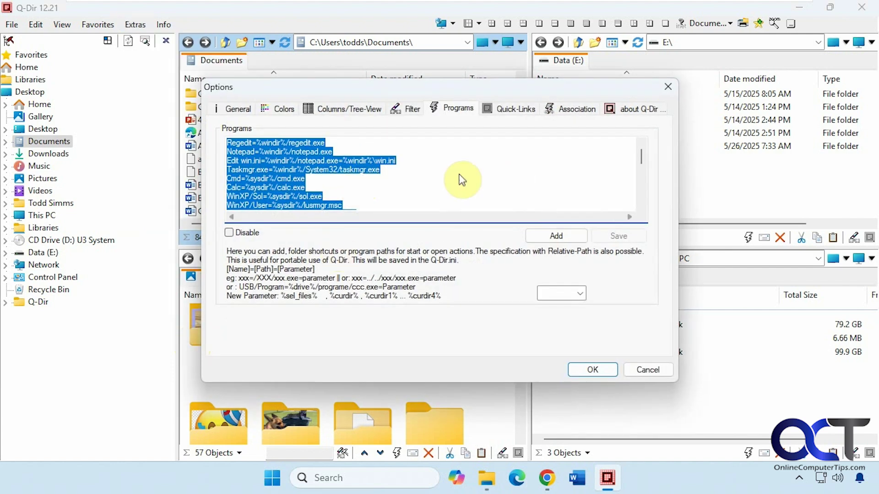
left_click(239, 110)
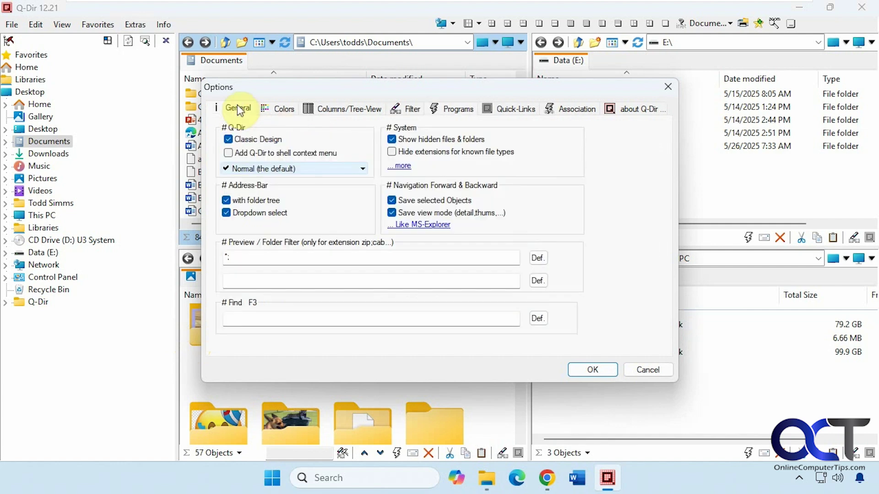
left_click(277, 114)
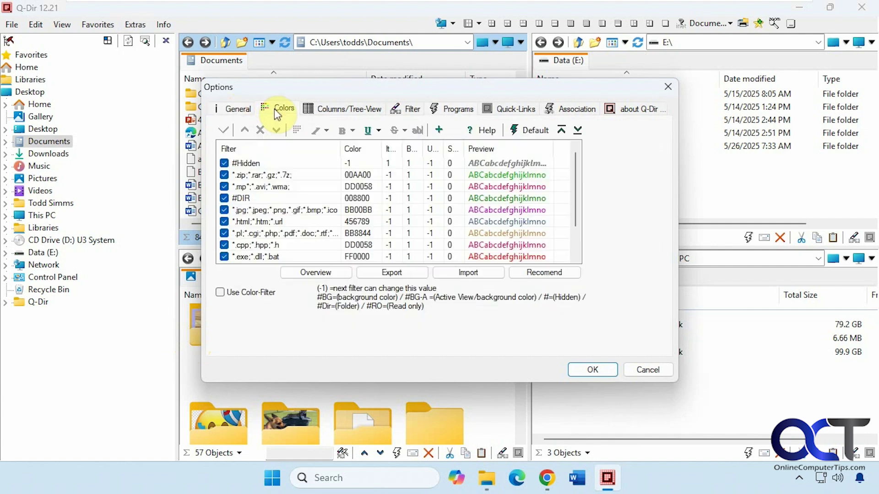
left_click(337, 112)
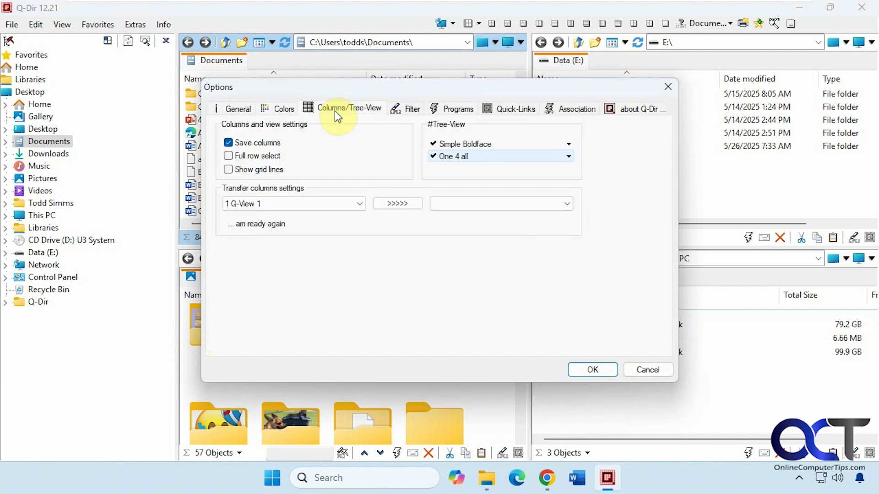
left_click(411, 111)
left_click(443, 116)
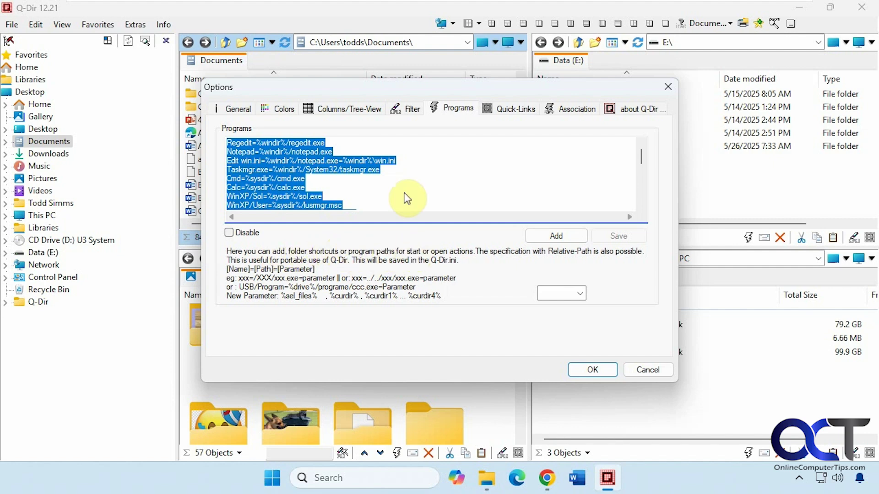
left_click(511, 110)
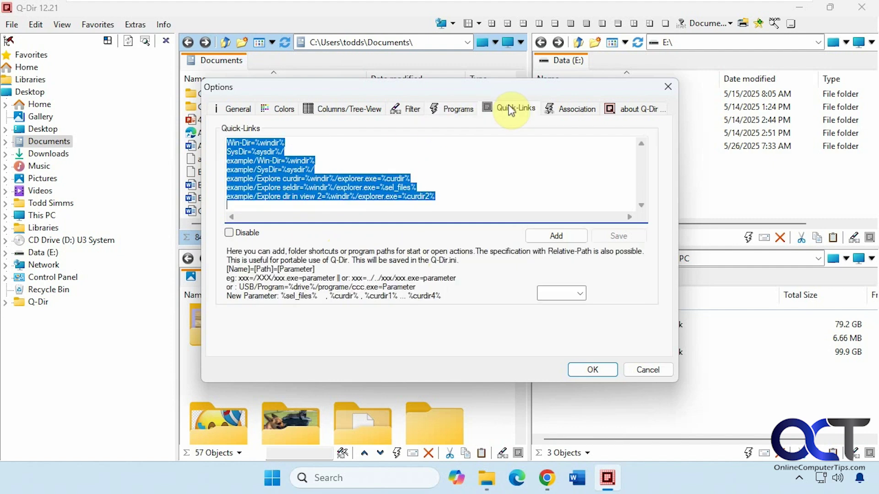
left_click(565, 112)
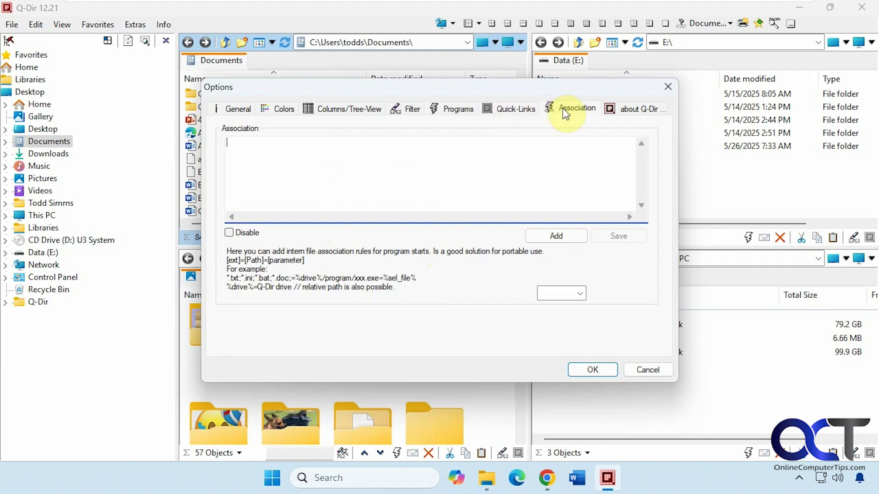
left_click(620, 109)
left_click(668, 87)
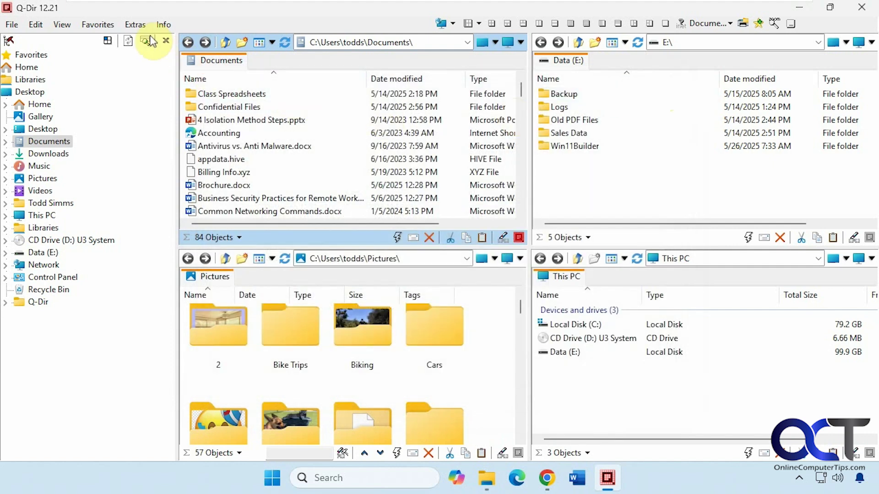
Glance at the Info menu, expand Documents in Q-Dir's tree, then bring up File Explorer
left_click(135, 25)
mouse_move(164, 23)
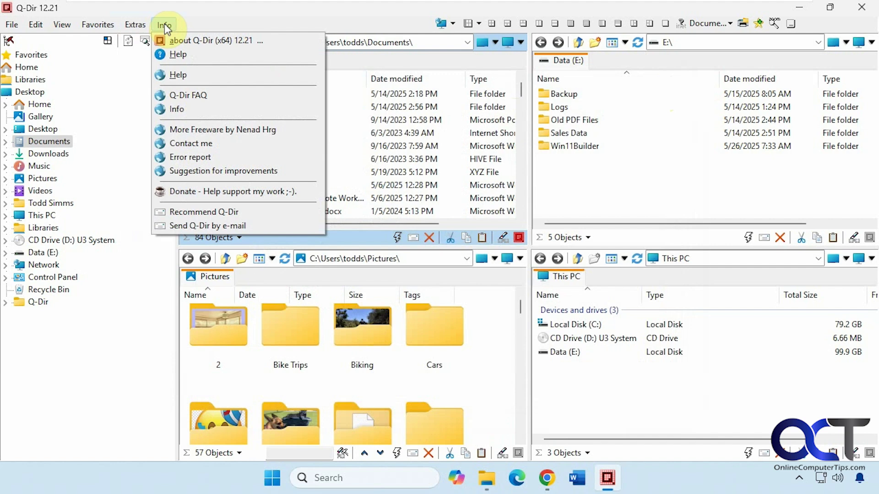
left_click(245, 21)
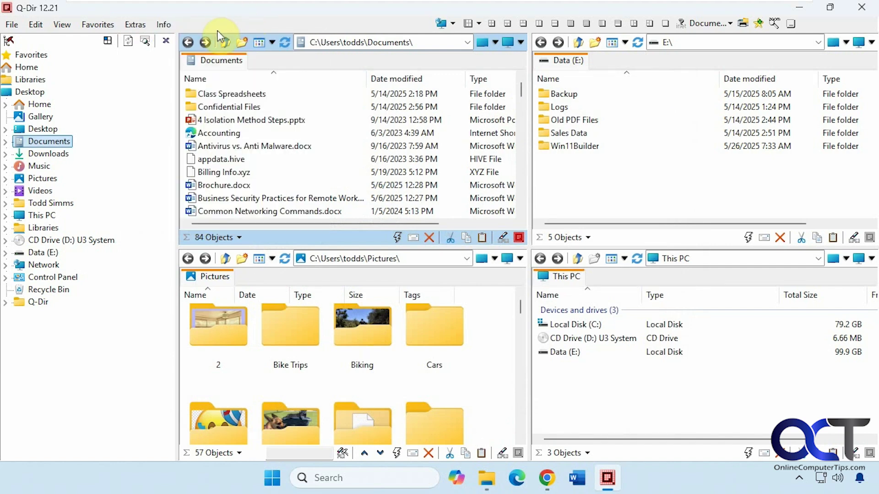
left_click(5, 142)
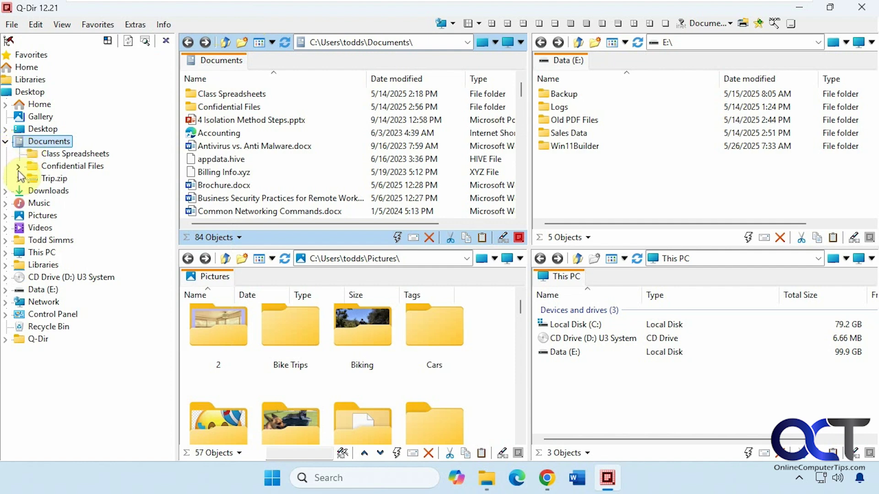
left_click(490, 486)
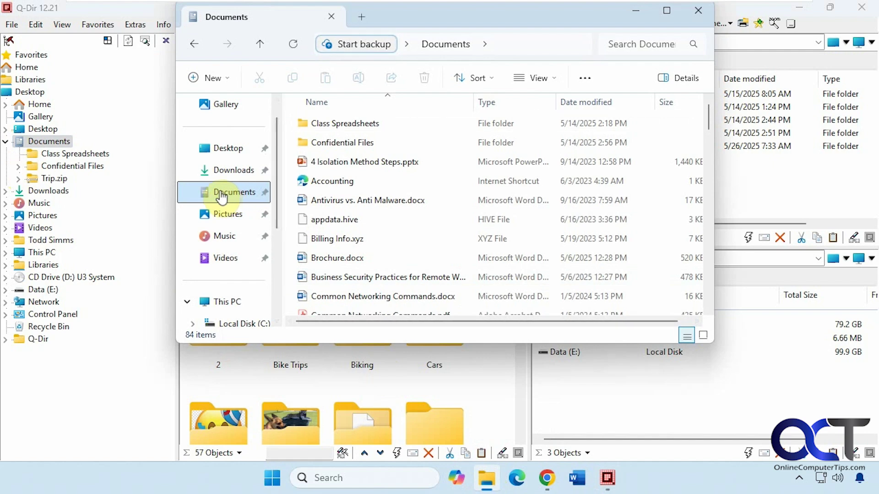
In File Explorer's navigation pane, expand Local Disk (C:) to view its folders, then collapse it
scroll(206, 275, "down", 3)
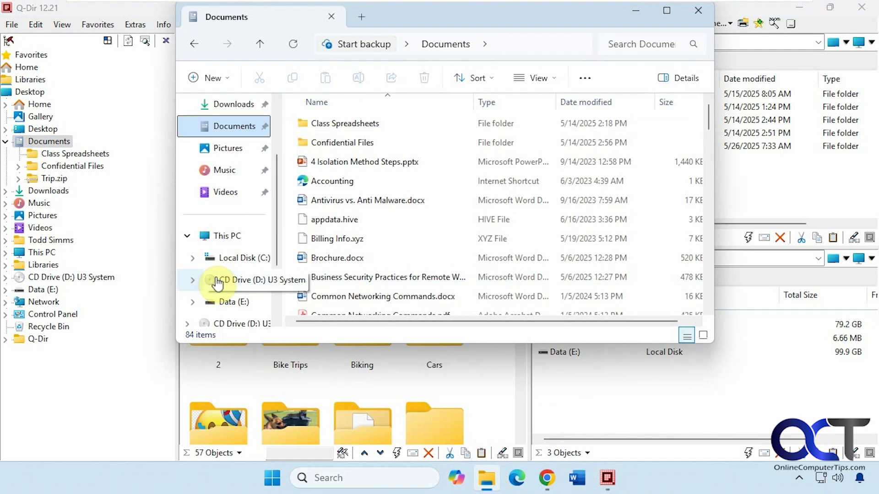
left_click(192, 258)
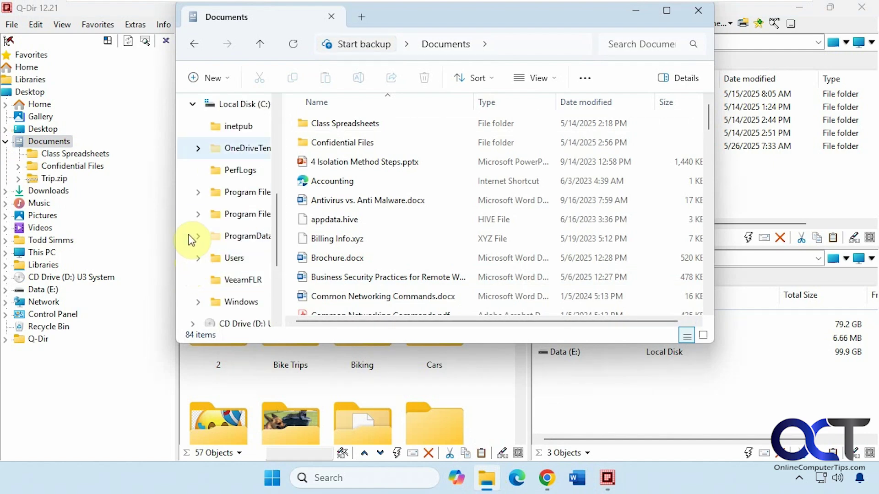
left_click(193, 104)
scroll(224, 238, "up", 3)
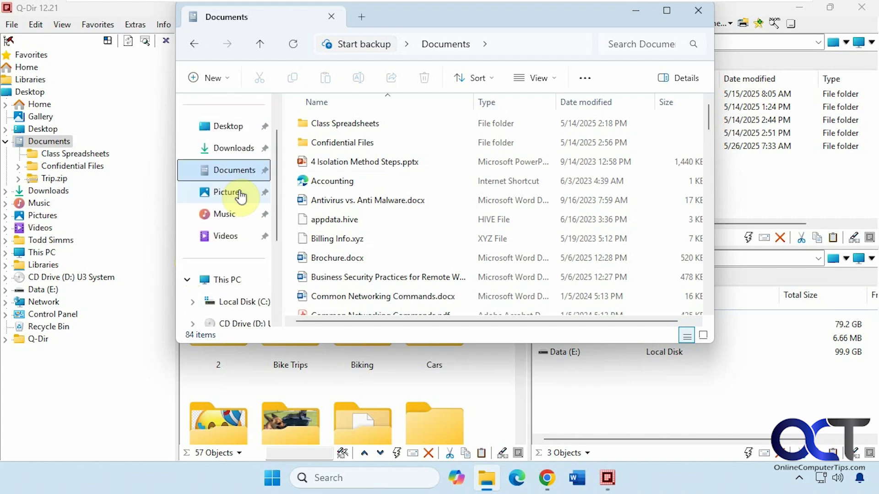
left_click(37, 143)
left_click(5, 141)
left_click(6, 141)
left_click(14, 167)
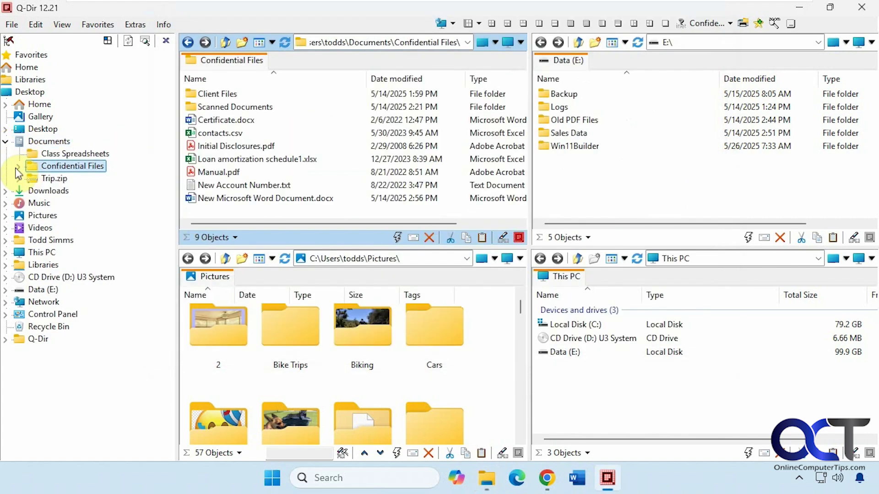
left_click(18, 166)
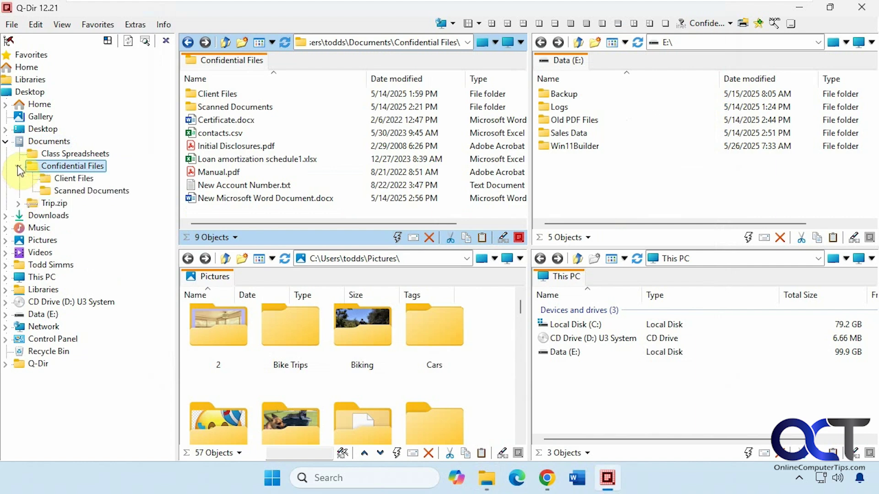
left_click(6, 142)
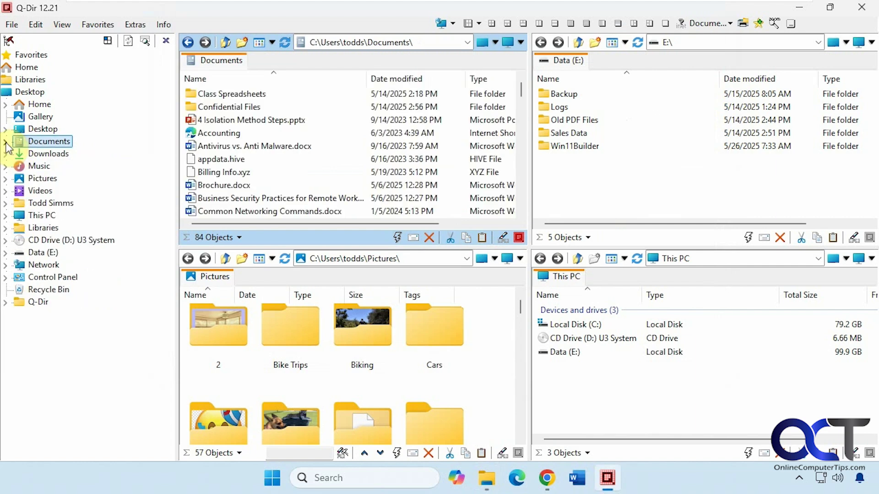